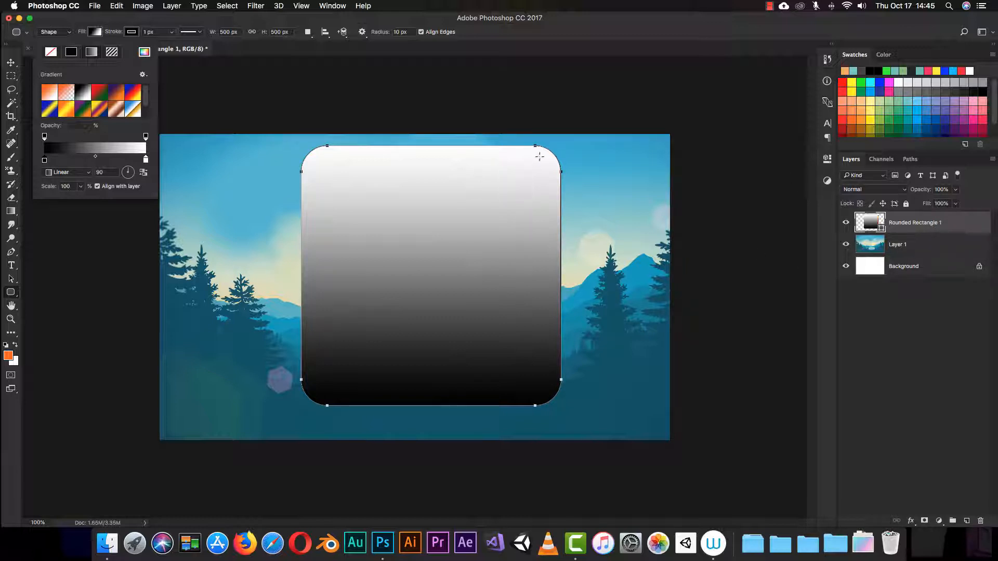
Scale the gradient-filled rounded rectangle down proportionally to about 17.8% of its size
click(146, 24)
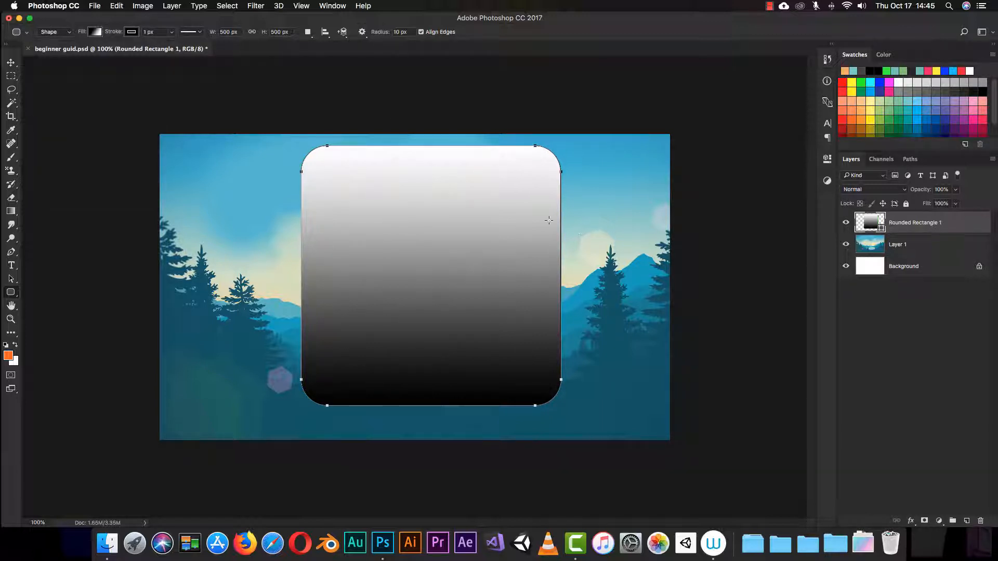
key(super+t)
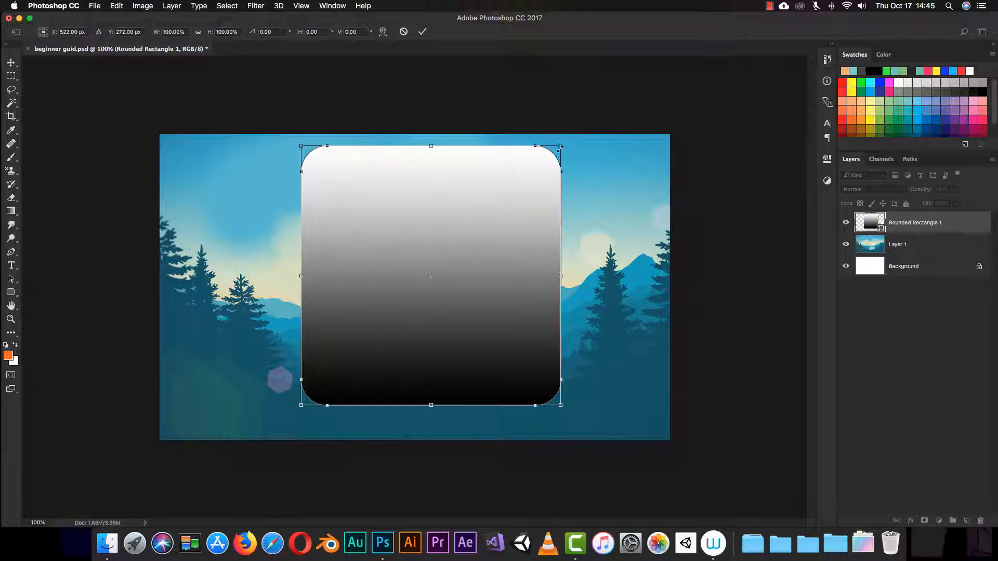
drag(561, 148, 347, 360)
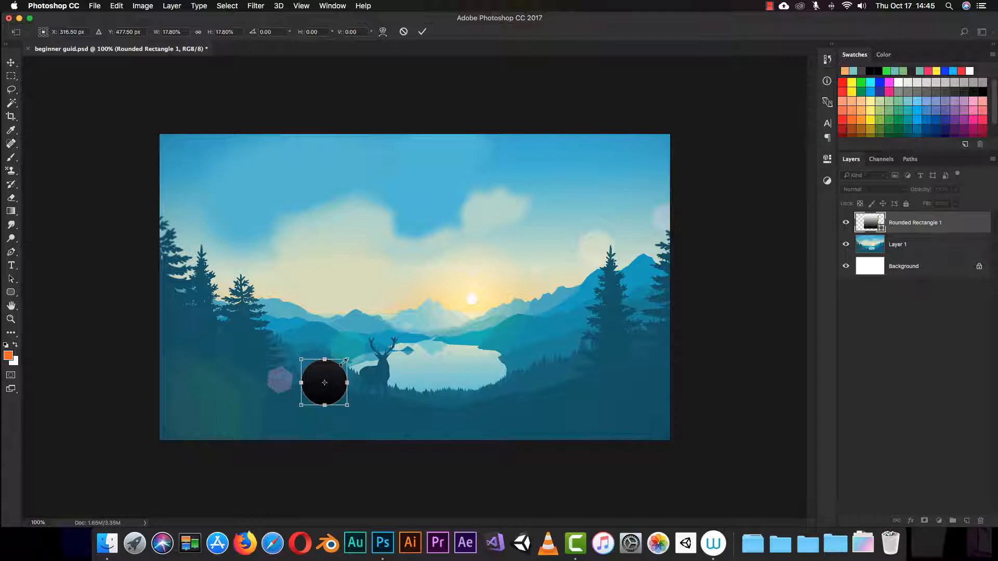
key(Return)
Move the small gradient circle onto the cloud in the left half of the sky
key(v)
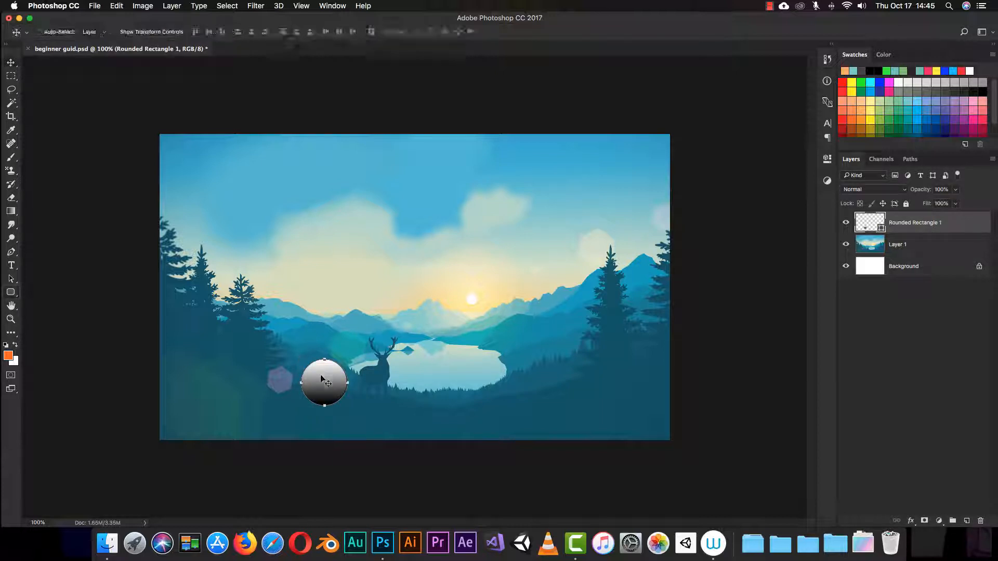
drag(321, 378, 225, 198)
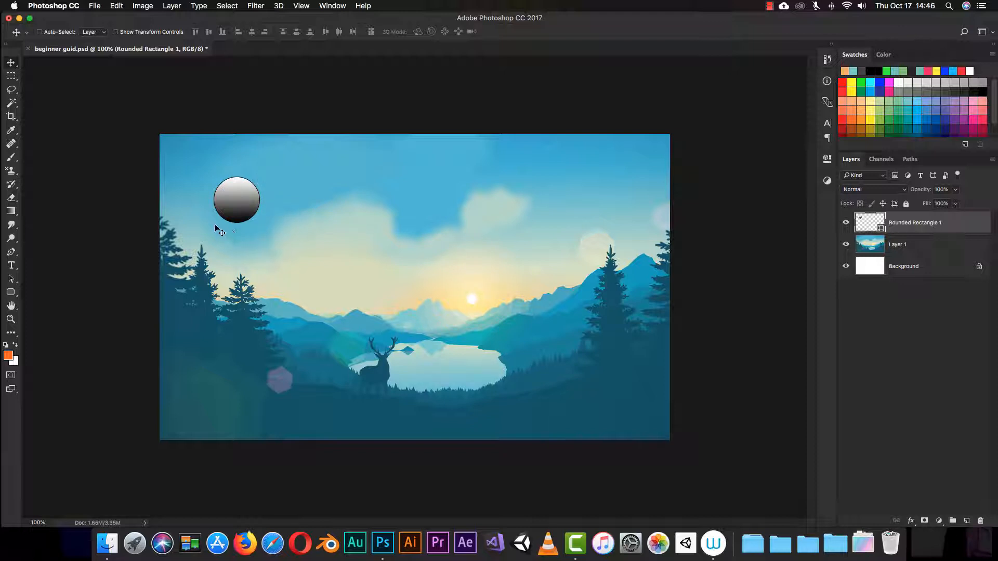
drag(224, 200, 311, 238)
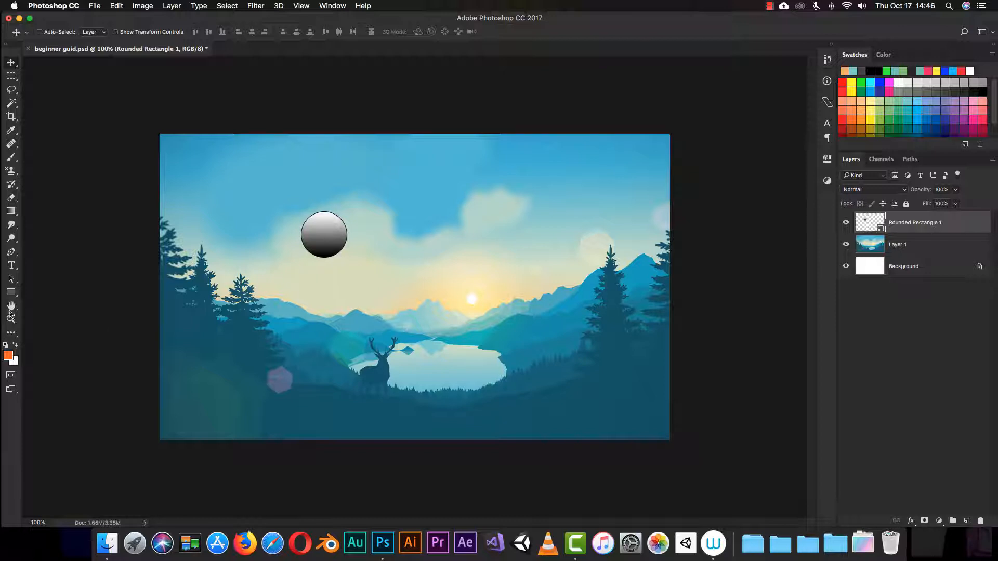
Draw a rectangle about 76 by 68 px in the sky, directly above Layer 1 in the stack, and fill it red
click(11, 292)
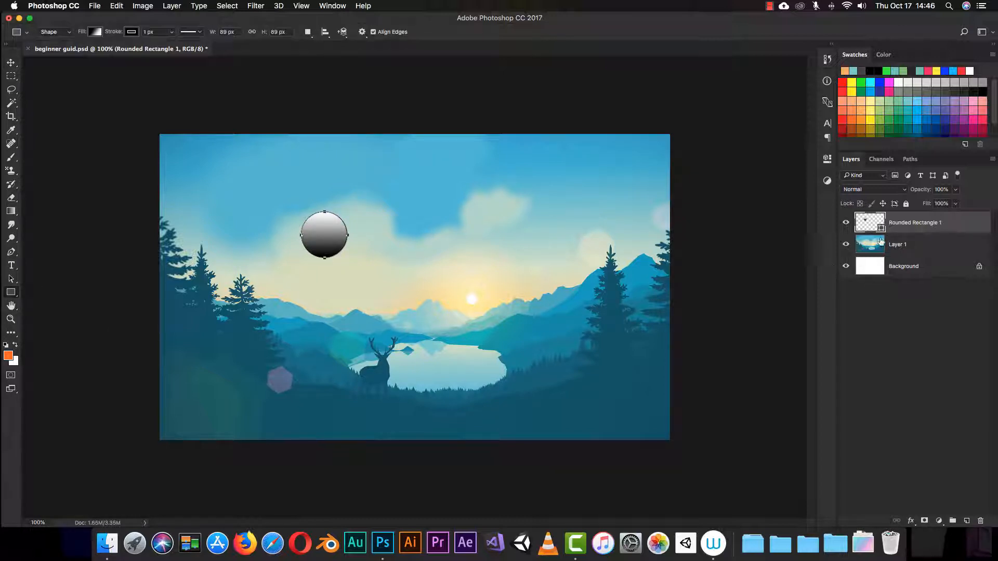
click(881, 240)
drag(415, 183, 455, 218)
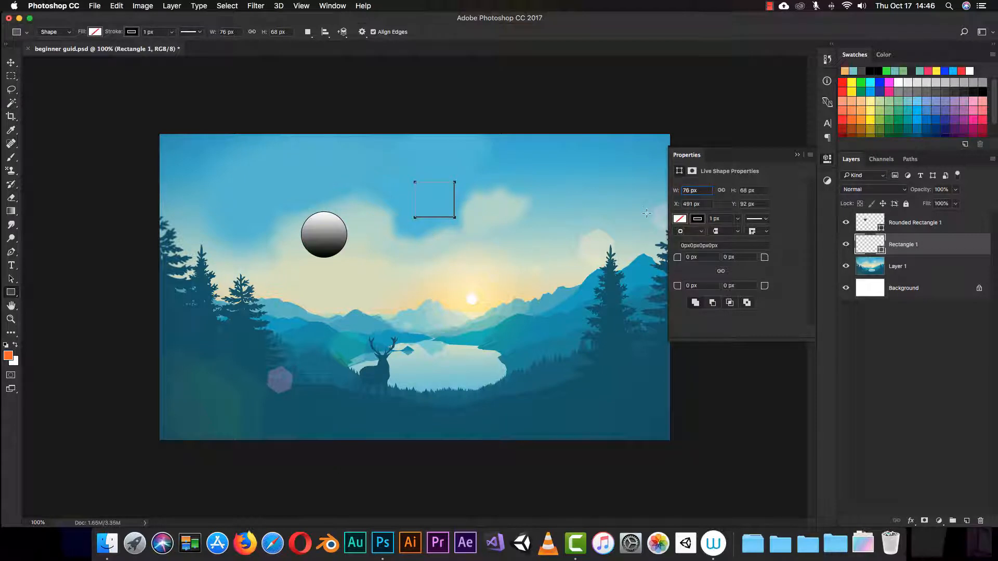
click(680, 219)
click(682, 285)
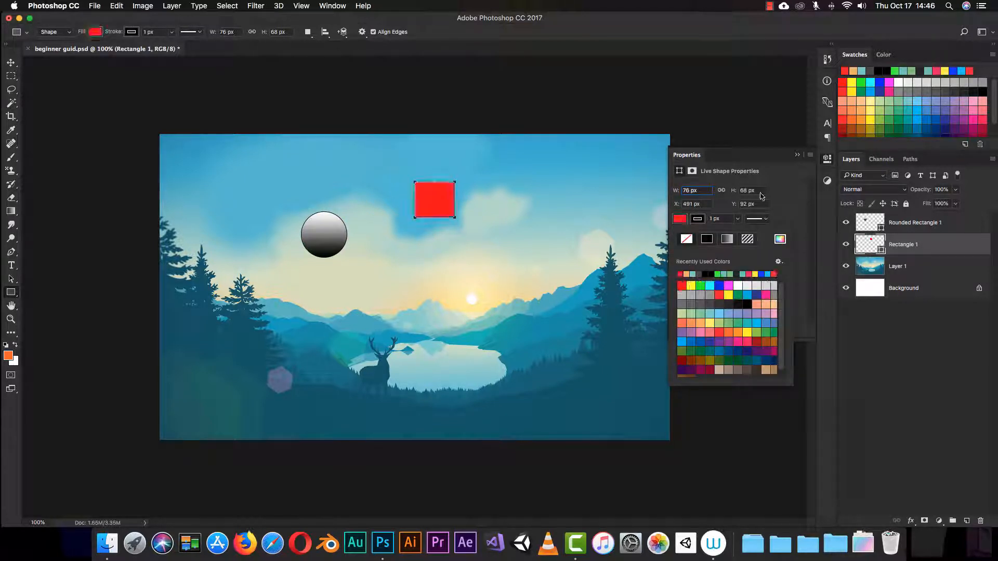
click(796, 163)
click(797, 156)
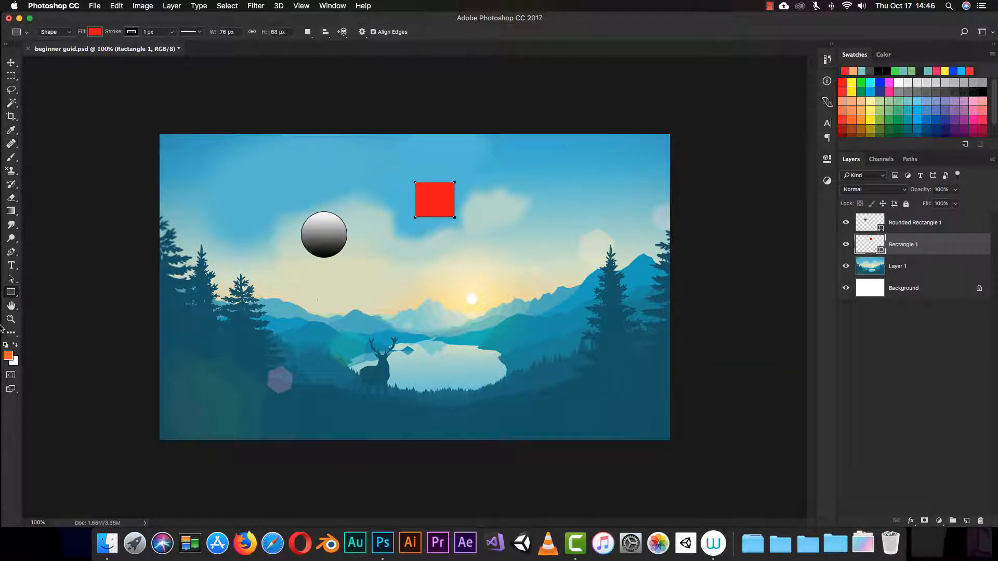
Draw a rounded rectangle about 88 by 145 px in the image's upper-left corner, directly above Layer 1 in the stack
right_click(12, 295)
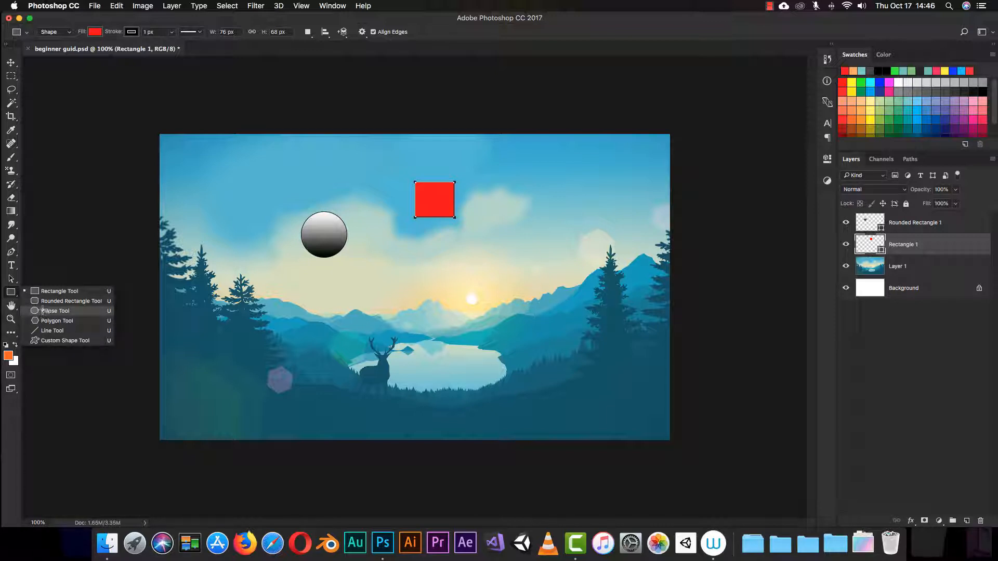
click(50, 308)
click(906, 272)
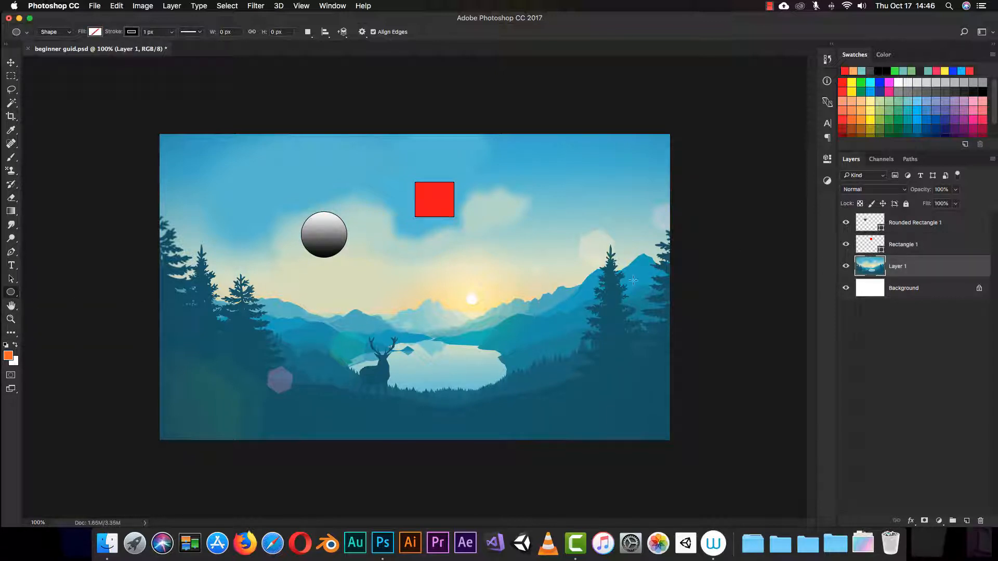
right_click(11, 294)
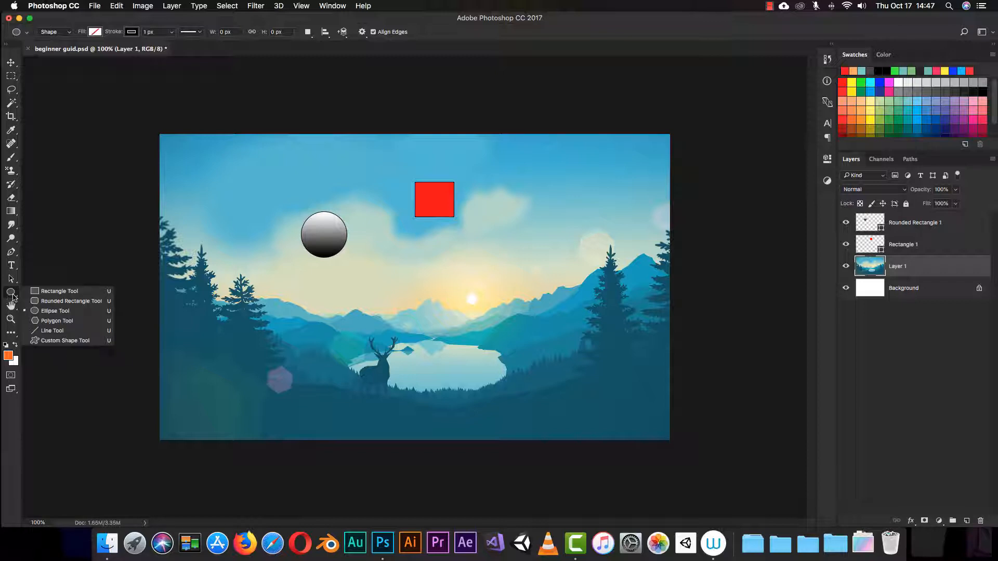
click(32, 303)
drag(178, 149, 221, 211)
Fill the new rounded rectangle with purple
click(698, 219)
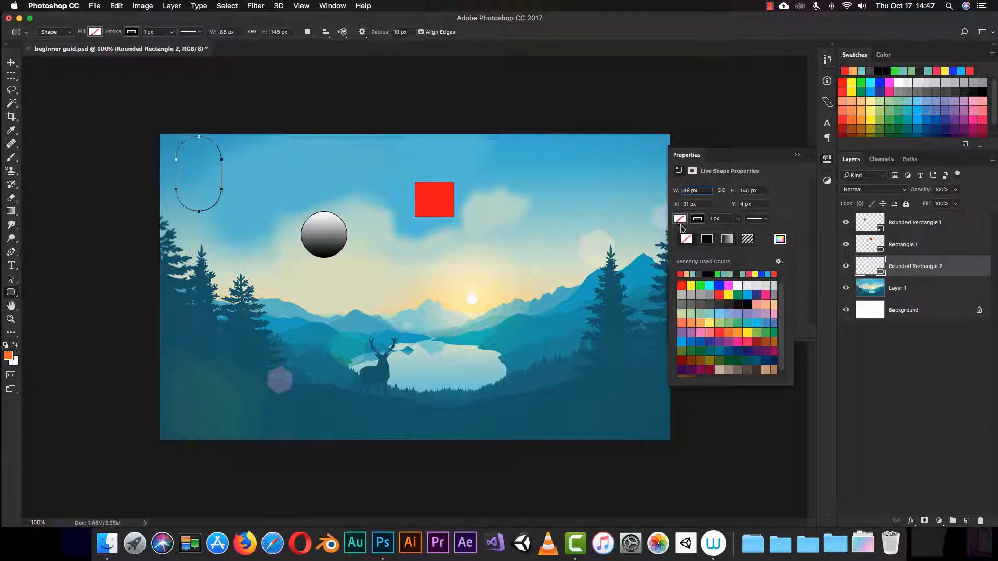
click(682, 332)
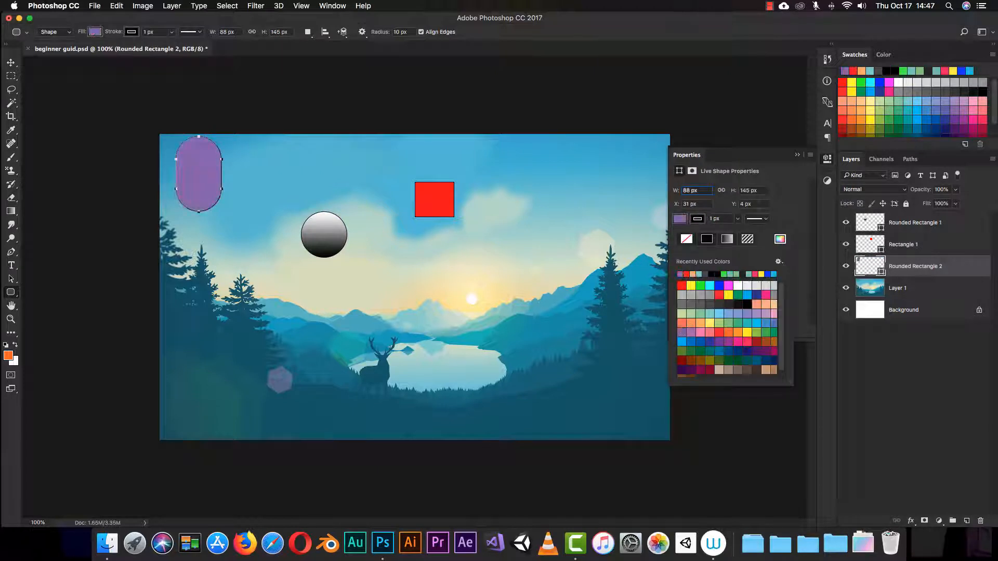
click(803, 157)
click(797, 155)
Move the purple shape beside the gradient circle and lower the red rectangle so all three shapes line up in a row
key(v)
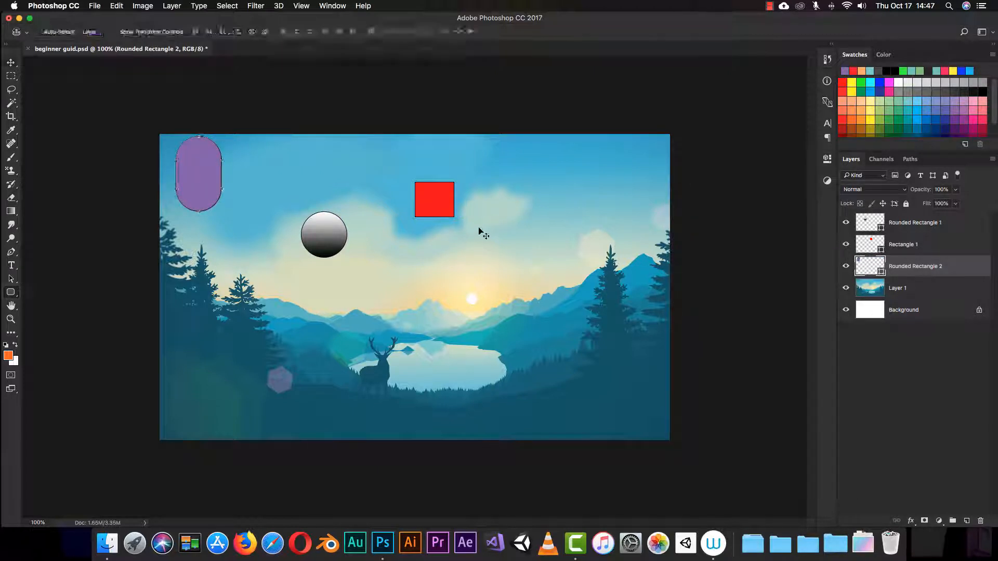
drag(217, 169, 399, 230)
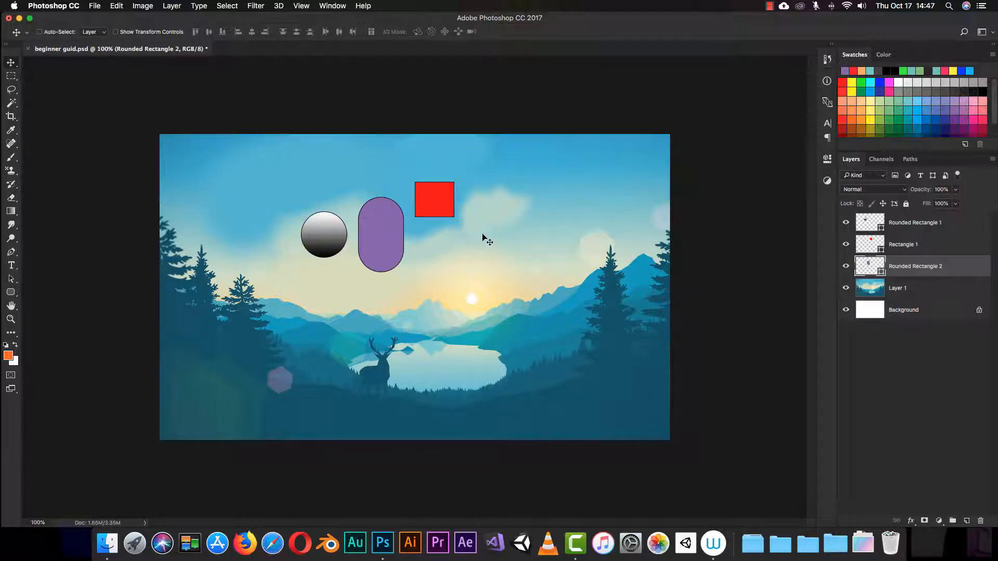
key(super)
drag(438, 197, 434, 233)
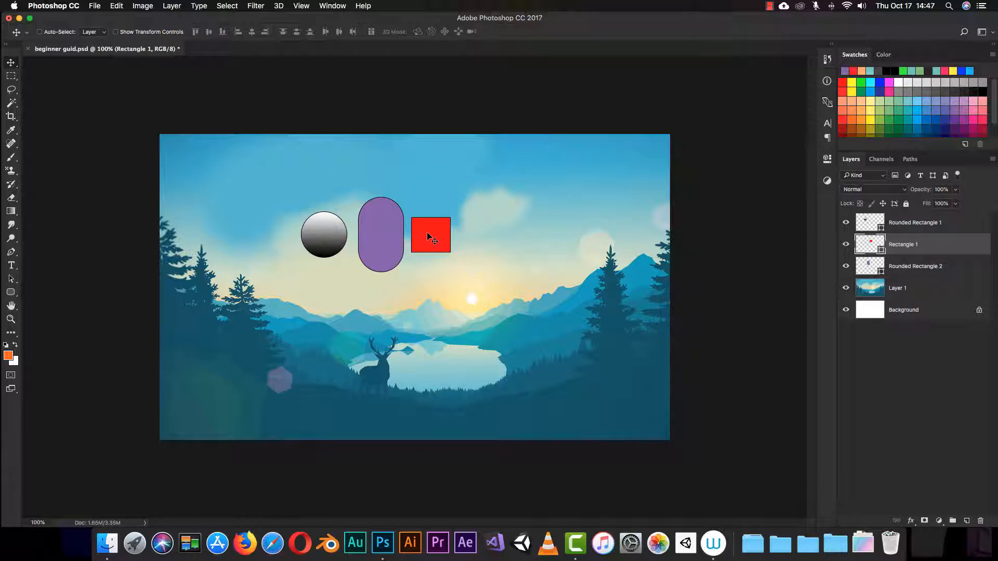
Select the three shape layers in turn to examine which layer holds each shape
click(904, 224)
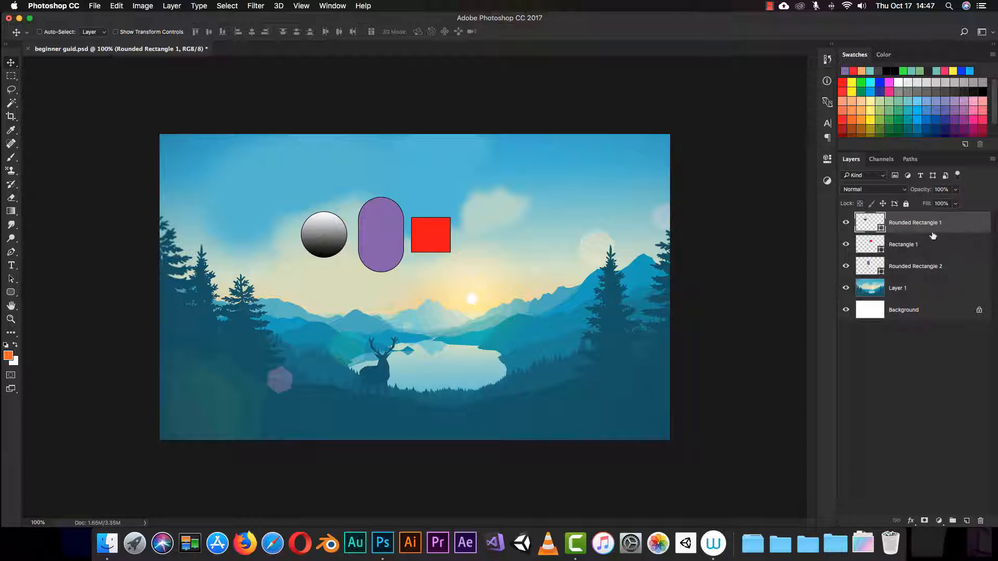
click(913, 265)
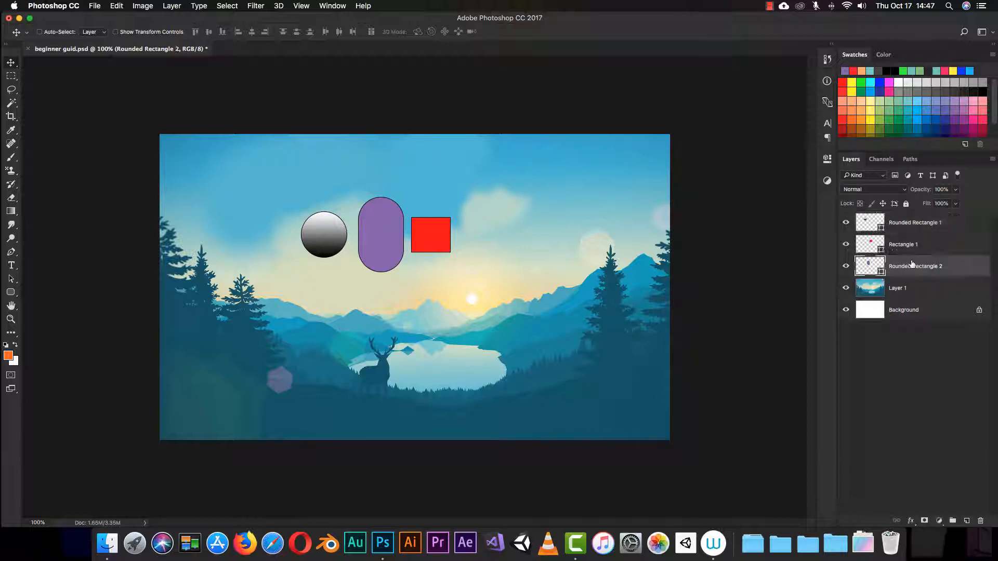
click(910, 245)
click(906, 222)
click(905, 242)
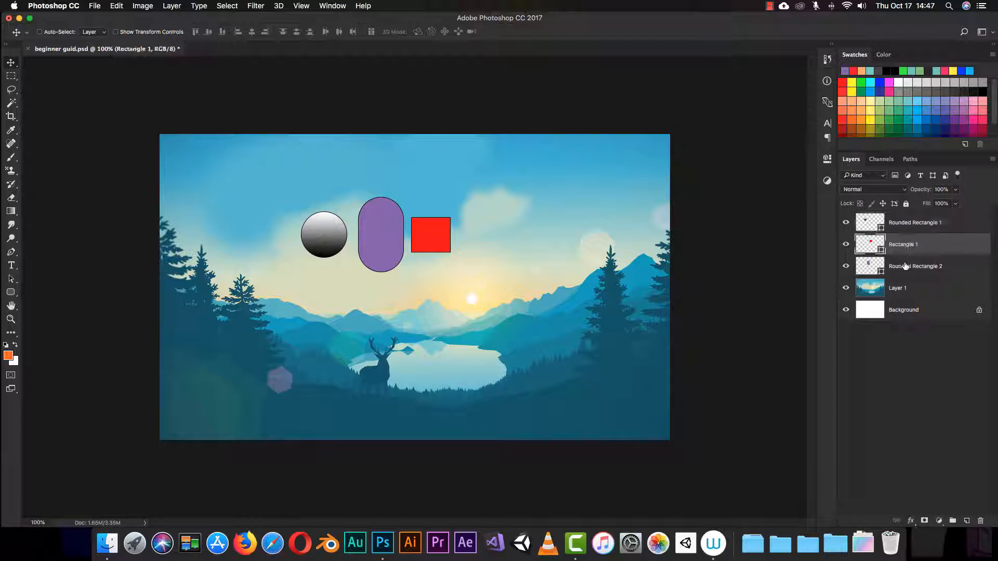
click(906, 266)
click(910, 243)
click(920, 223)
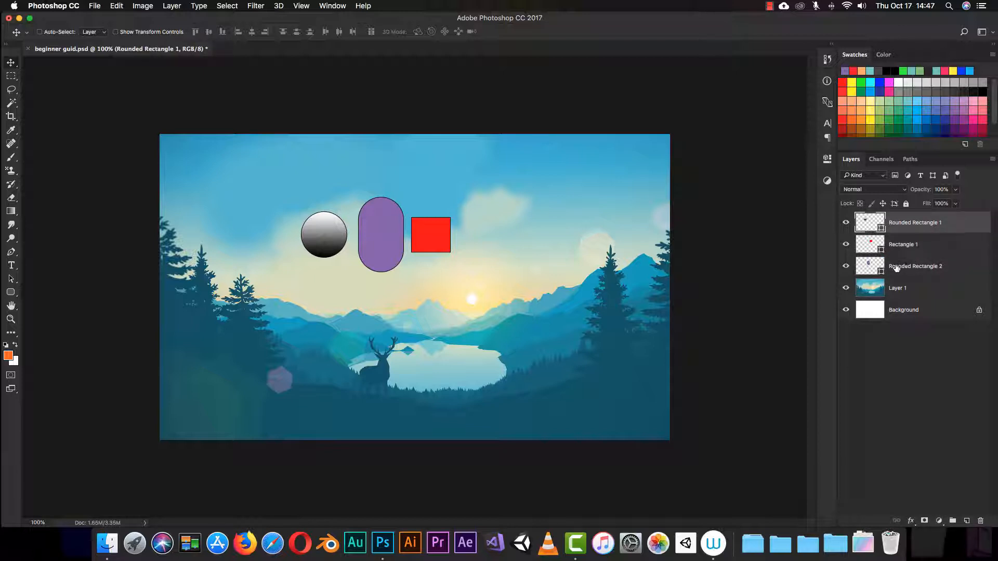
Hide and show Layer 1, Rounded Rectangle 2 and Rectangle 1 one after another to check their contents
click(847, 288)
click(847, 288)
click(846, 266)
click(846, 267)
click(846, 245)
click(847, 244)
Draw a five-sided polygon about 144 by 138 px and place it in the row to the right of the red rectangle
click(10, 292)
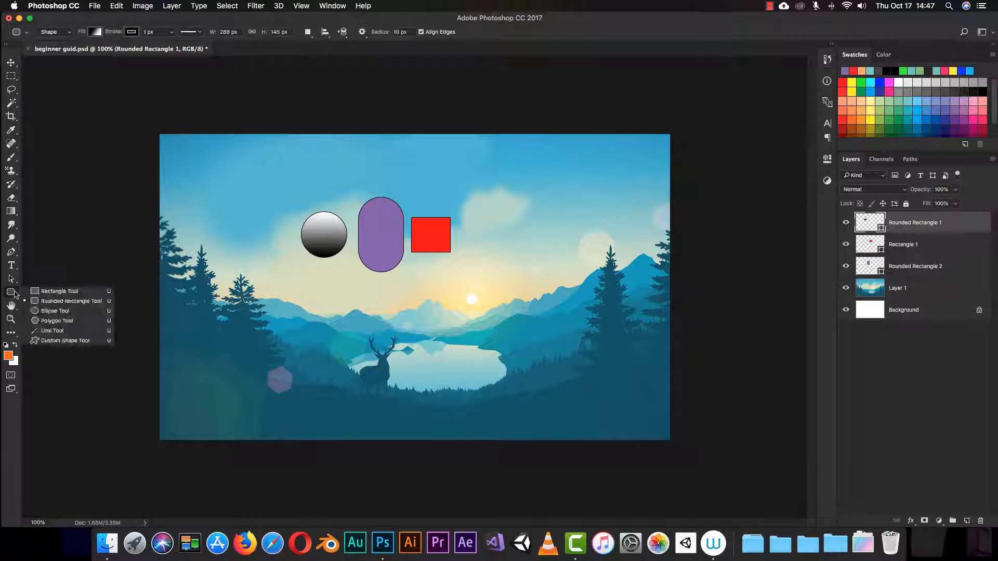
click(54, 321)
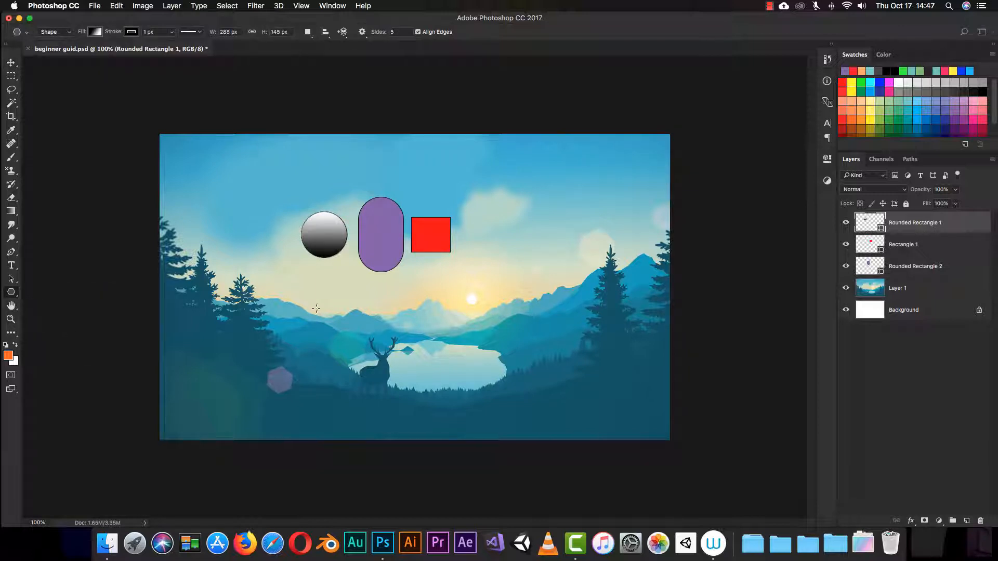
drag(498, 204, 521, 234)
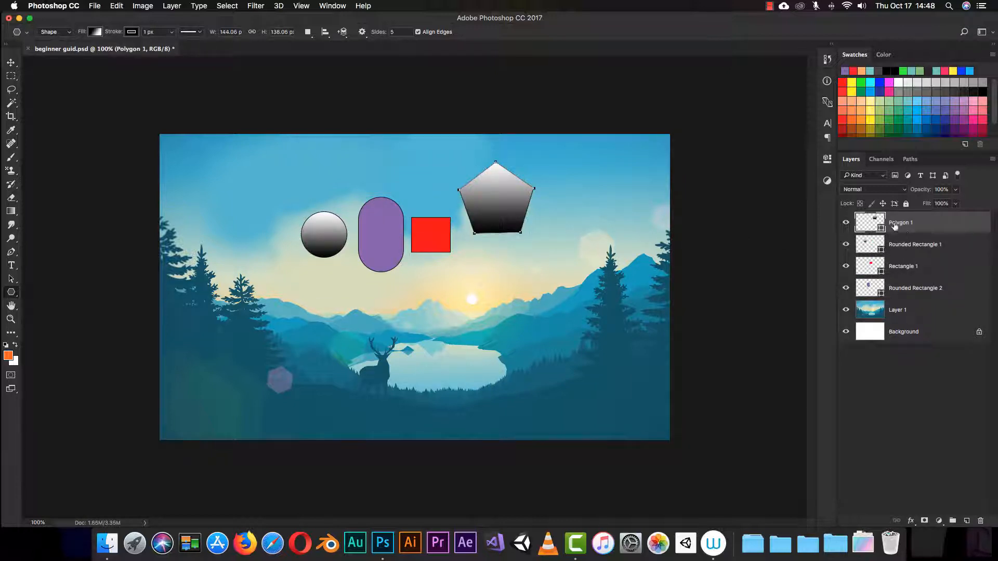
key(v)
drag(498, 205, 499, 235)
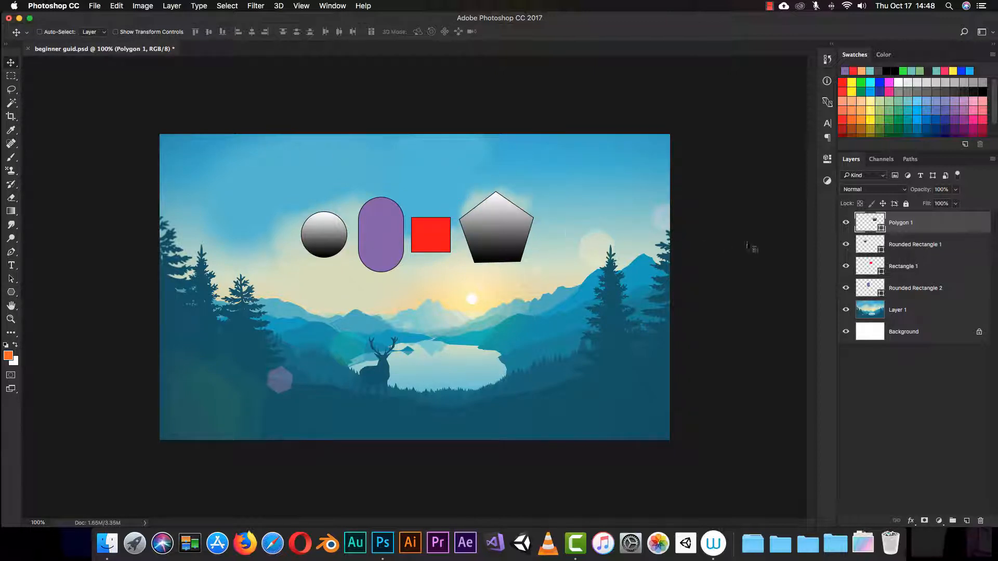
click(827, 160)
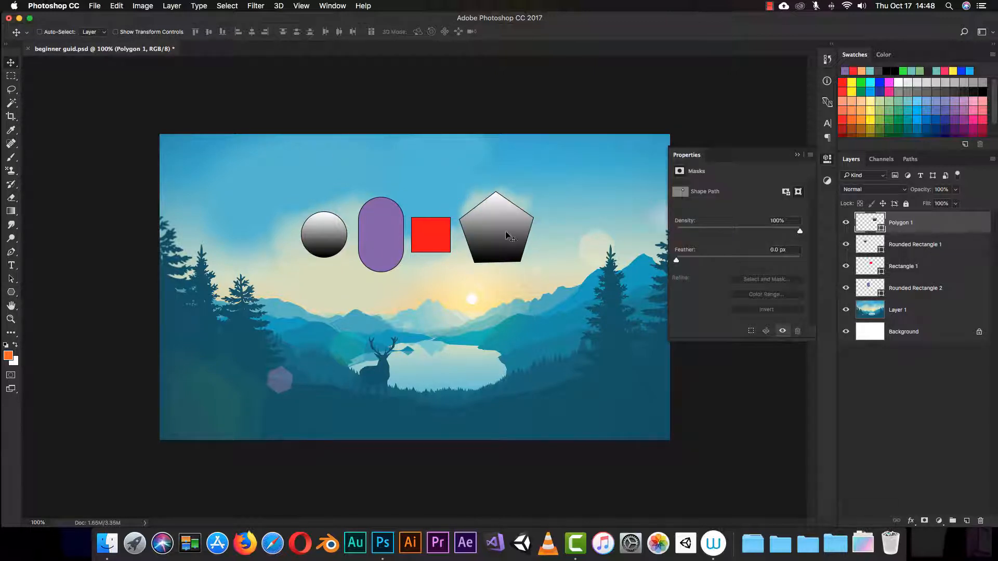
key(super)
key(u)
click(504, 238)
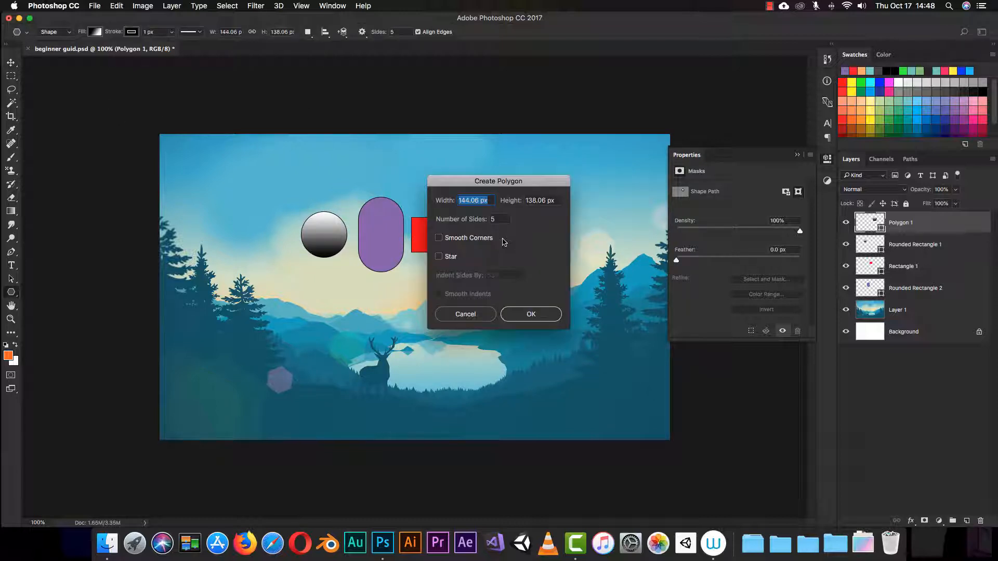
click(476, 313)
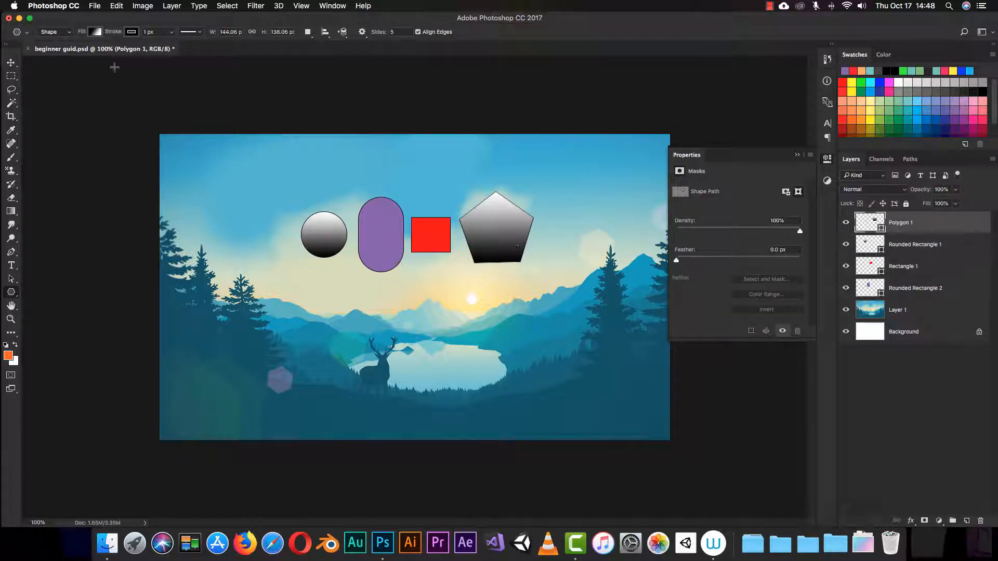
Fill the pentagon with the yellow, violet, orange and blue gradient preset
click(92, 33)
click(99, 95)
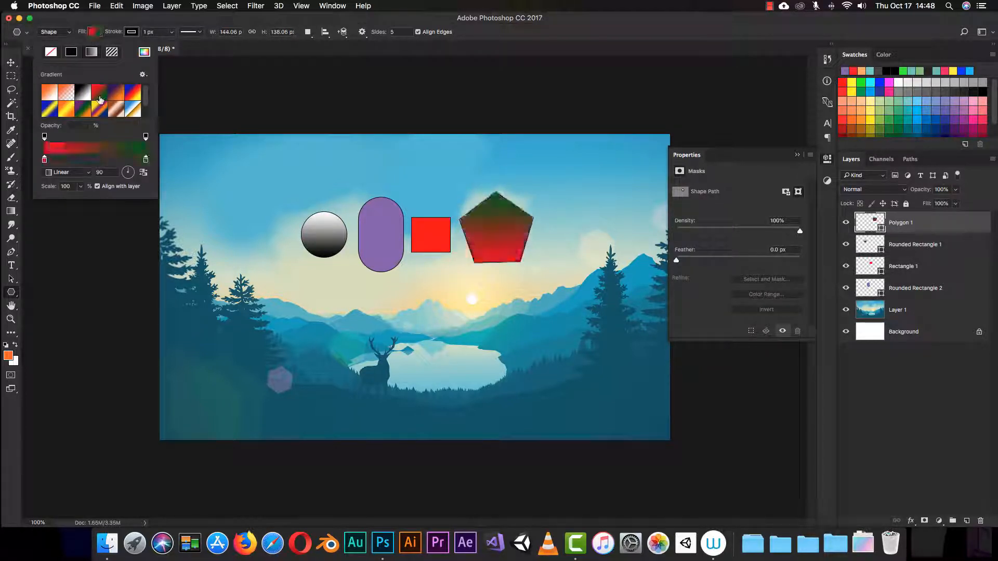
click(95, 110)
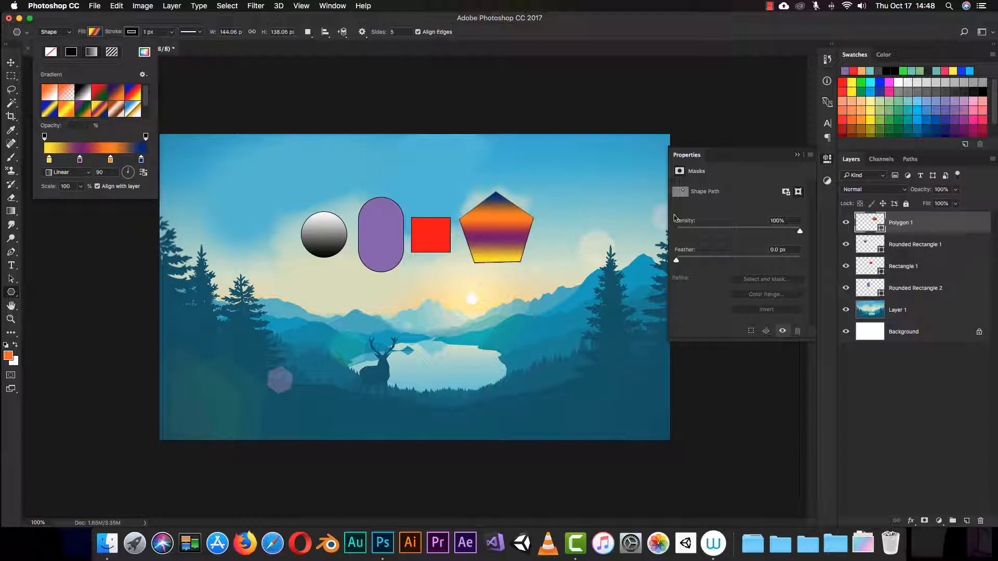
click(804, 156)
key(v)
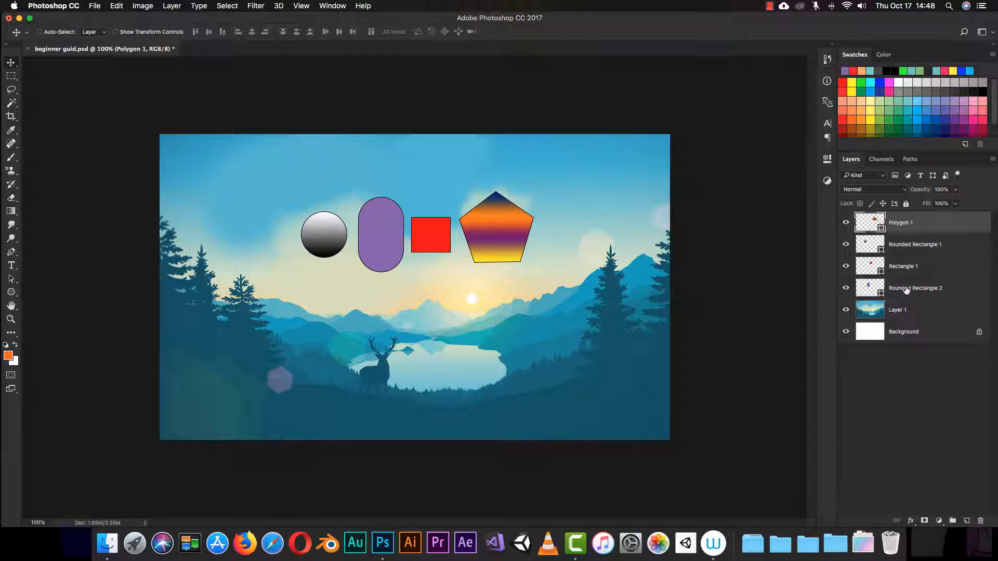
Select the four shape layers in turn to review how each shape sits on its own layer
click(905, 287)
click(905, 270)
click(905, 248)
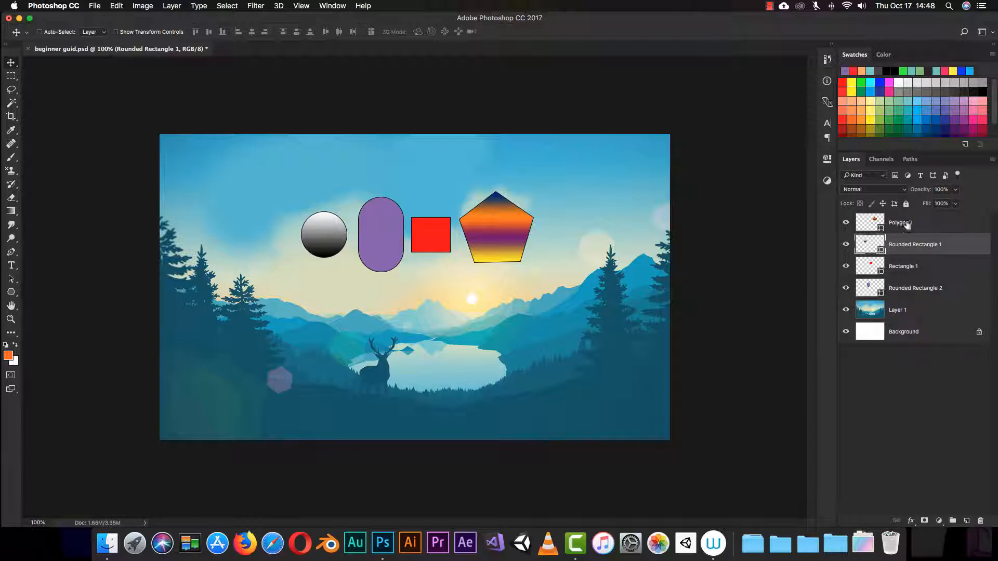
click(907, 227)
click(903, 288)
click(905, 268)
click(905, 246)
Nudge the pentagon slightly to the right, and select the purple shape's layer
click(915, 223)
mouse_move(506, 218)
mouse_down()
mouse_move(527, 229)
mouse_move(508, 220)
mouse_up()
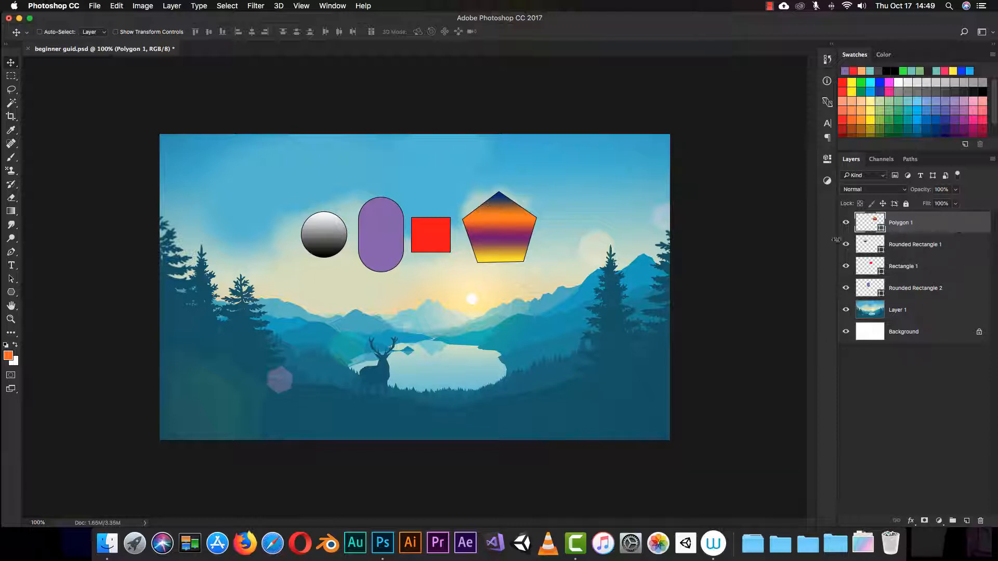
click(896, 291)
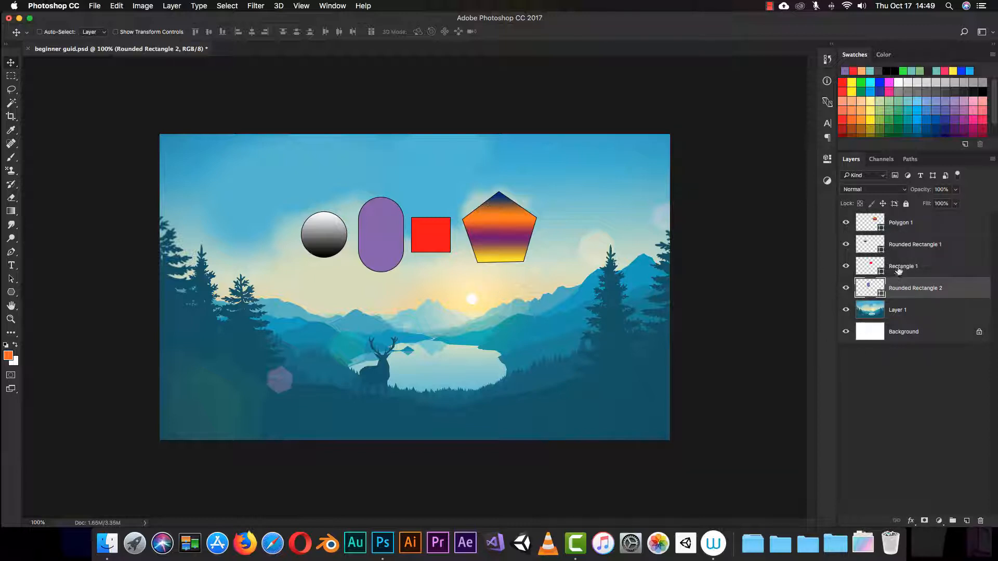
Select the layers of the red rectangle, the gradient circle and the pentagon in turn to review which shape each one holds
click(898, 268)
click(900, 247)
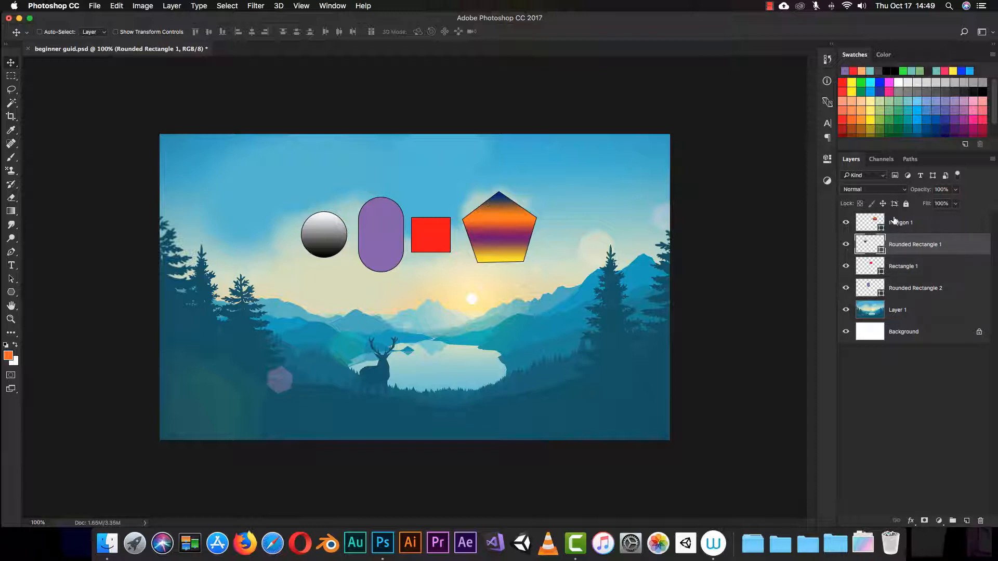
click(894, 219)
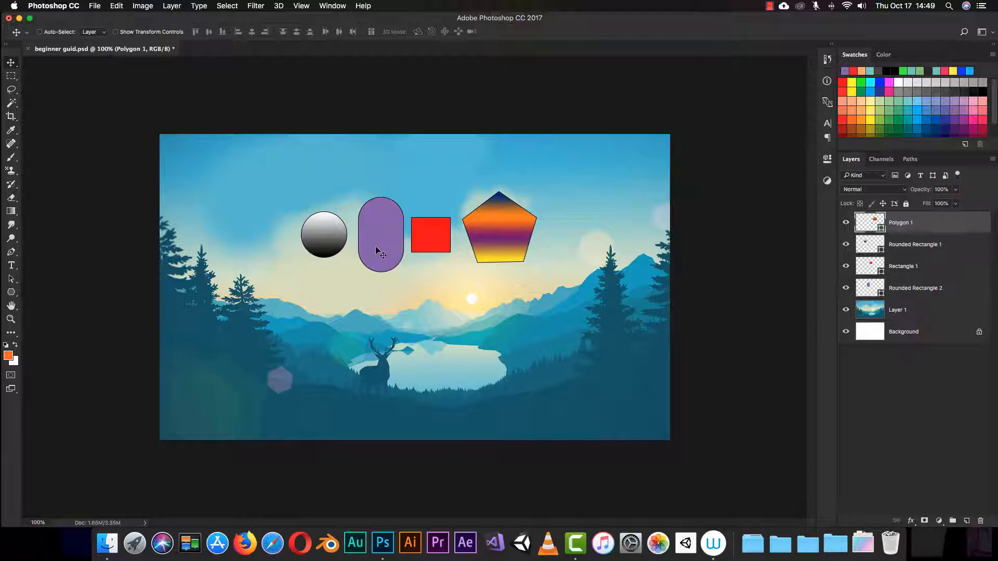
Move the grey gradient circle down beside the deer and add an overlapping five-sided polygon to the same shape layer
click(869, 248)
drag(318, 251, 341, 355)
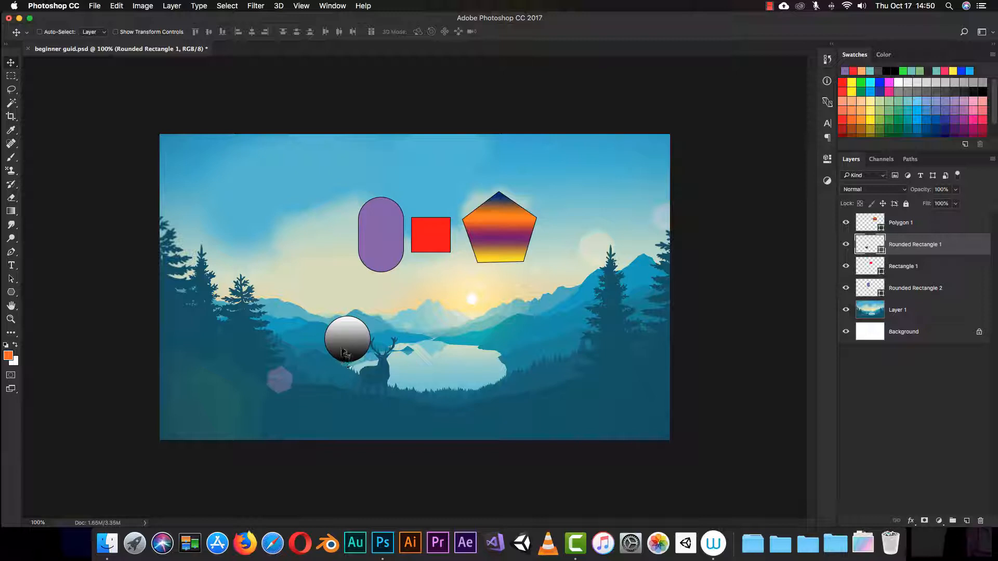
key(u)
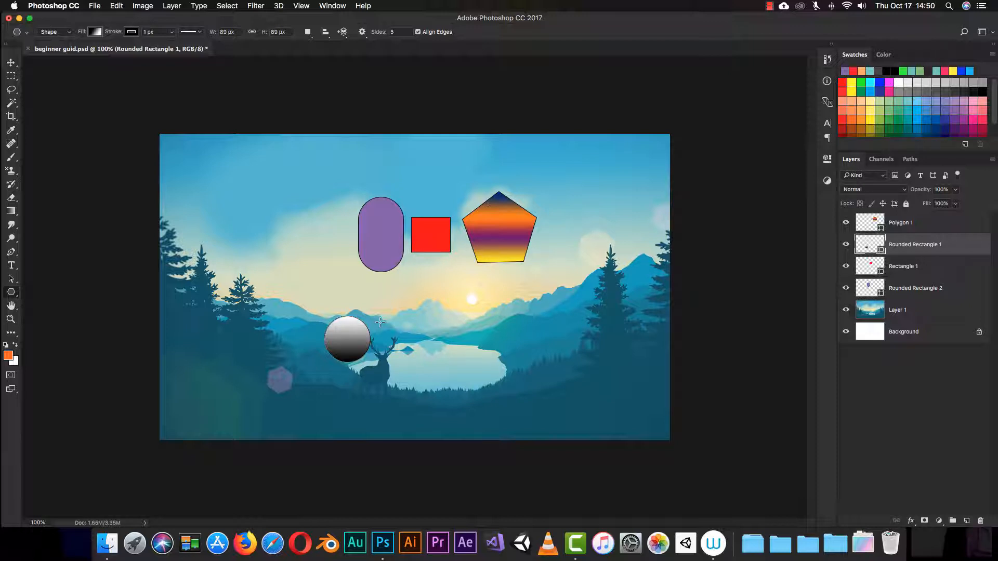
key(shift)
mouse_move(385, 309)
mouse_down()
mouse_move(382, 279)
mouse_move(292, 305)
mouse_move(334, 335)
mouse_up()
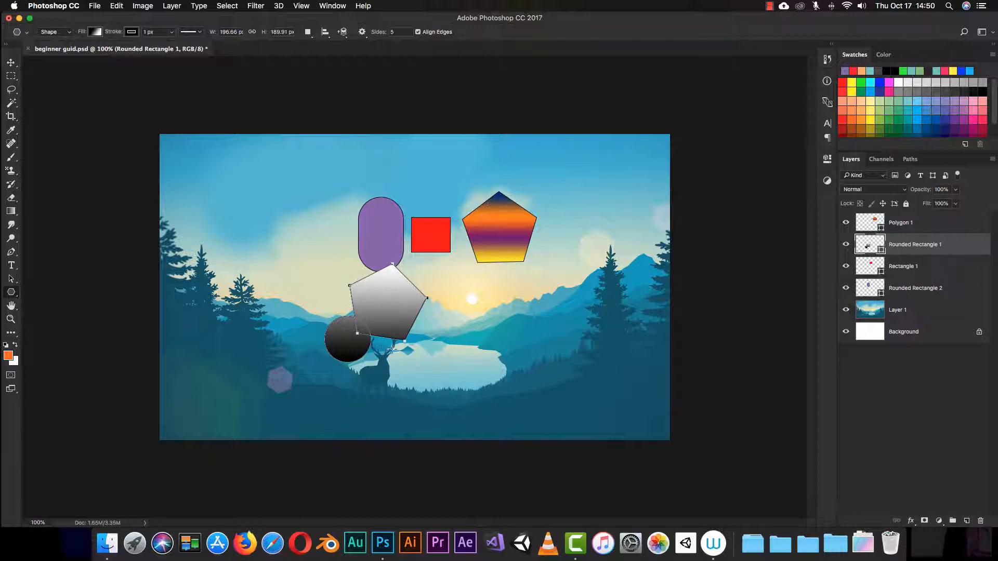
Subtract a second pentagon from the lower part of the combined circle-and-pentagon shape, and move the result left toward the trees
key(alt)
drag(399, 367, 352, 329)
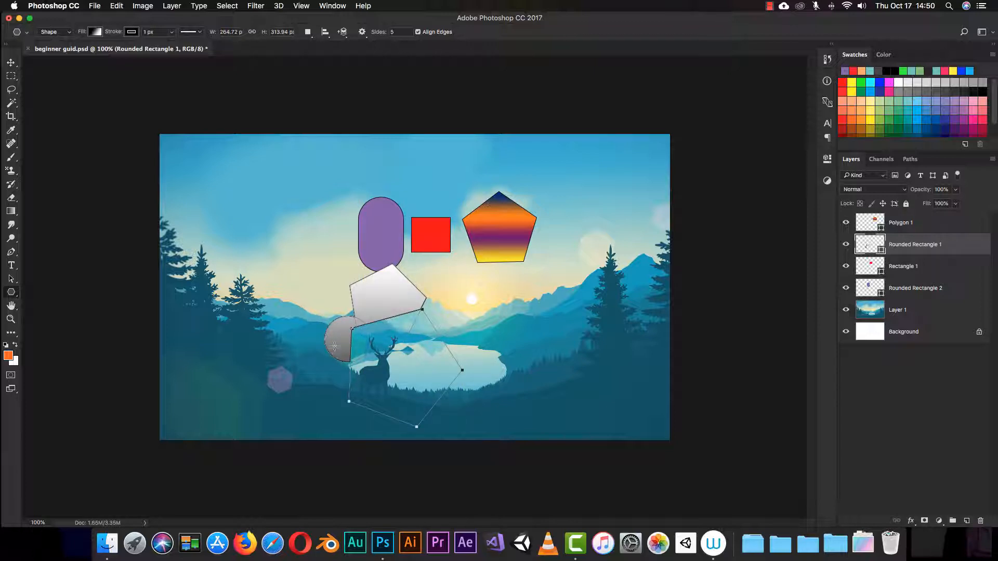
key(v)
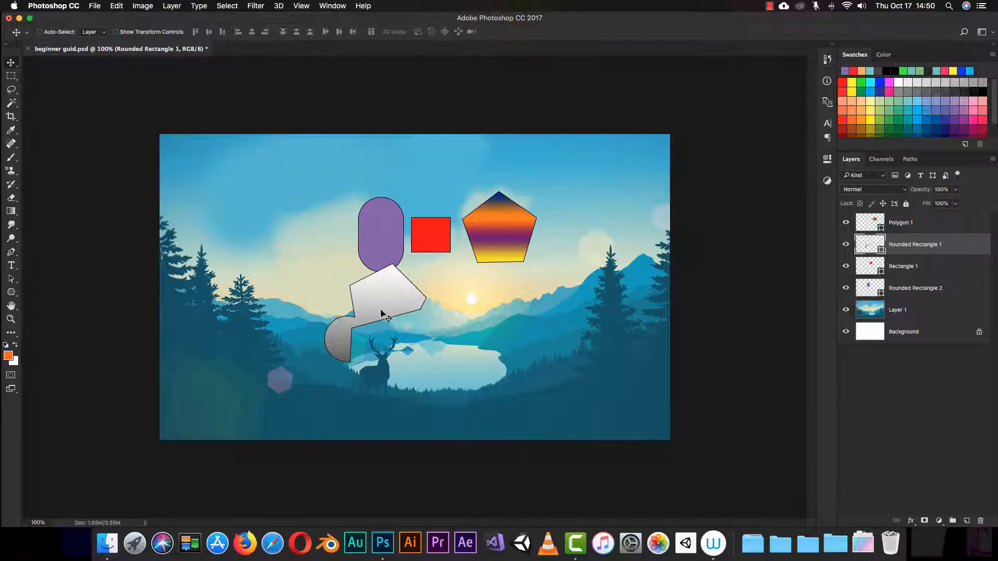
drag(389, 301, 310, 308)
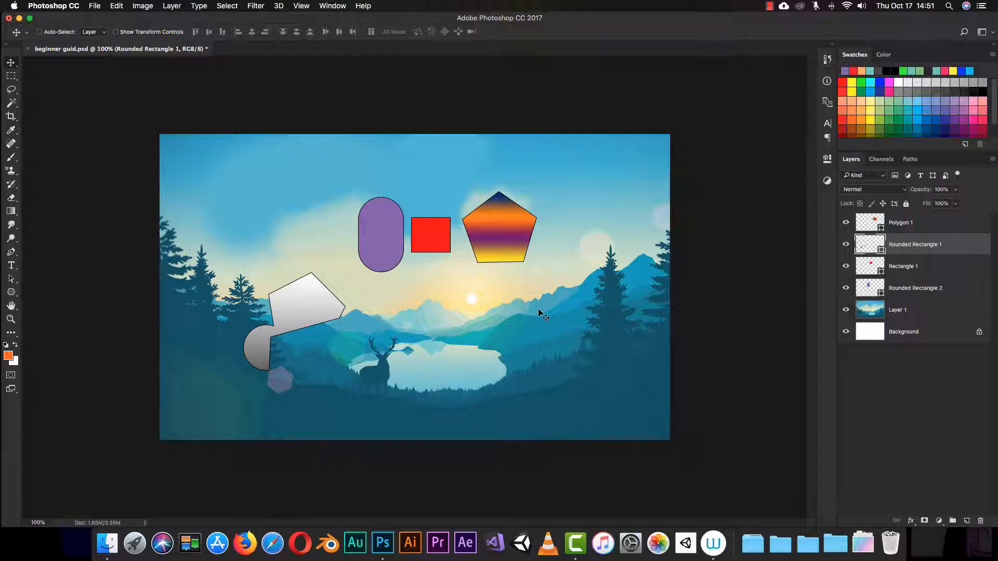
Gather the gradient pentagon, the red rectangle and the purple rounded rectangle so they overlap the combined white shape near the left trees
click(899, 223)
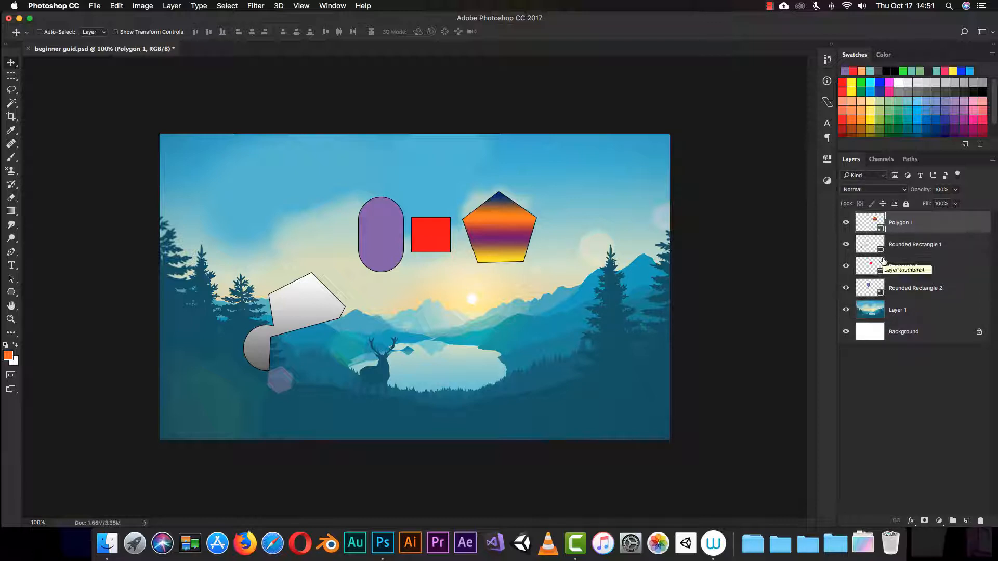
drag(505, 229, 311, 315)
drag(435, 237, 389, 315)
click(390, 240)
drag(388, 240, 305, 297)
drag(388, 307, 294, 318)
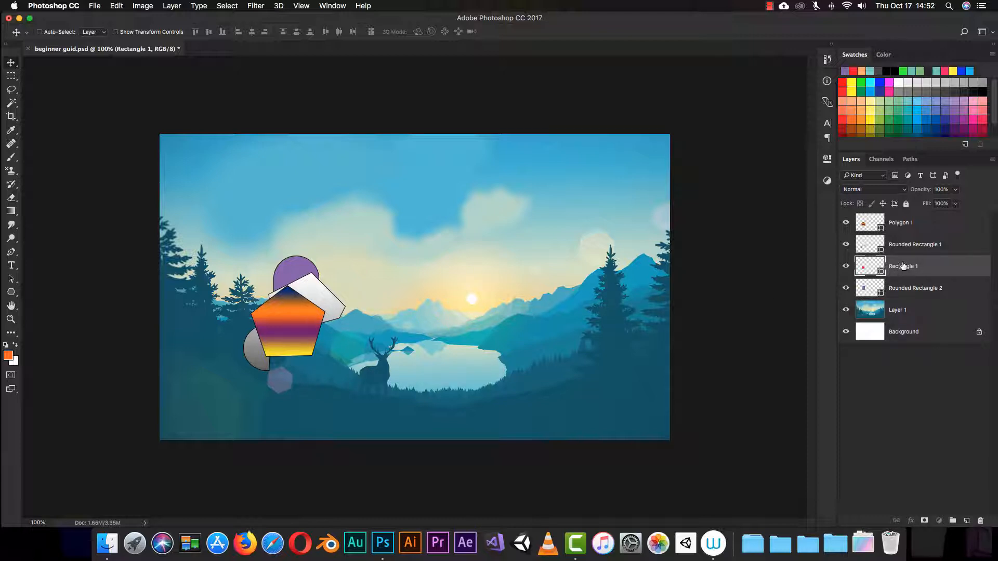
Restack the layers with the red rectangle on top, then the purple rounded rectangle, the gradient pentagon and the combined white shape
drag(902, 264, 899, 220)
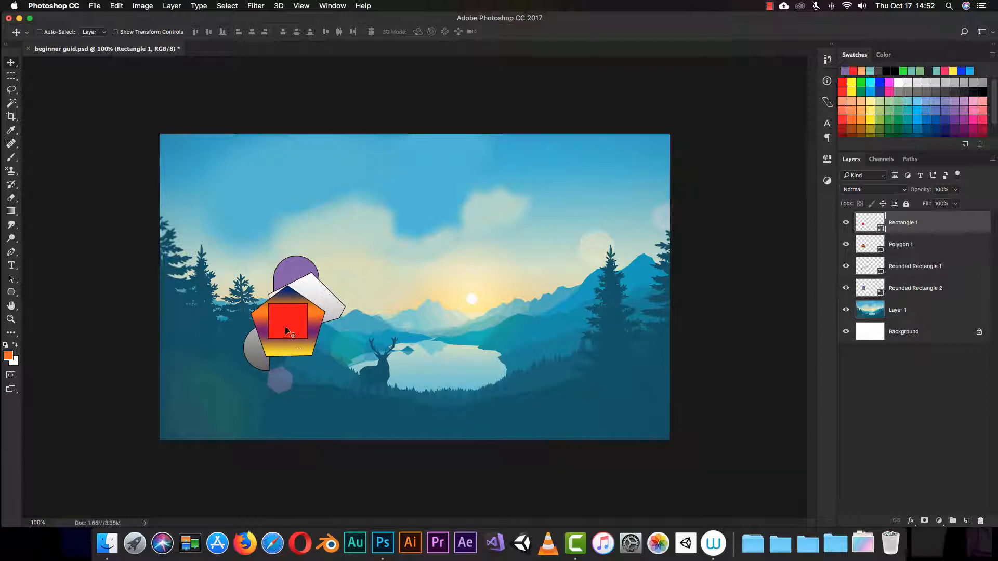
click(905, 247)
mouse_move(905, 247)
mouse_down()
mouse_move(904, 266)
mouse_move(903, 223)
mouse_move(908, 255)
mouse_up()
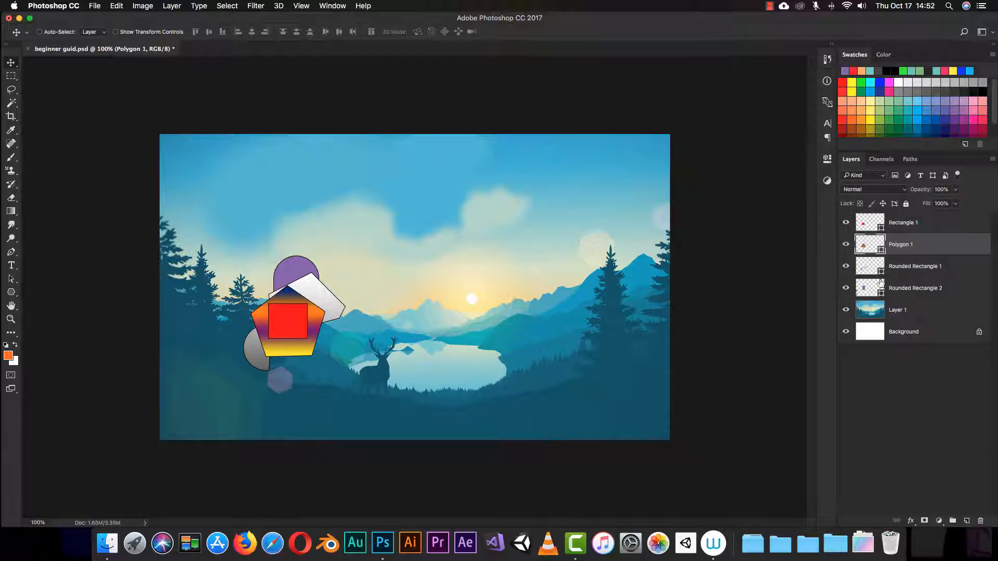
mouse_move(911, 270)
mouse_down()
mouse_move(907, 285)
mouse_move(894, 251)
mouse_up()
click(904, 293)
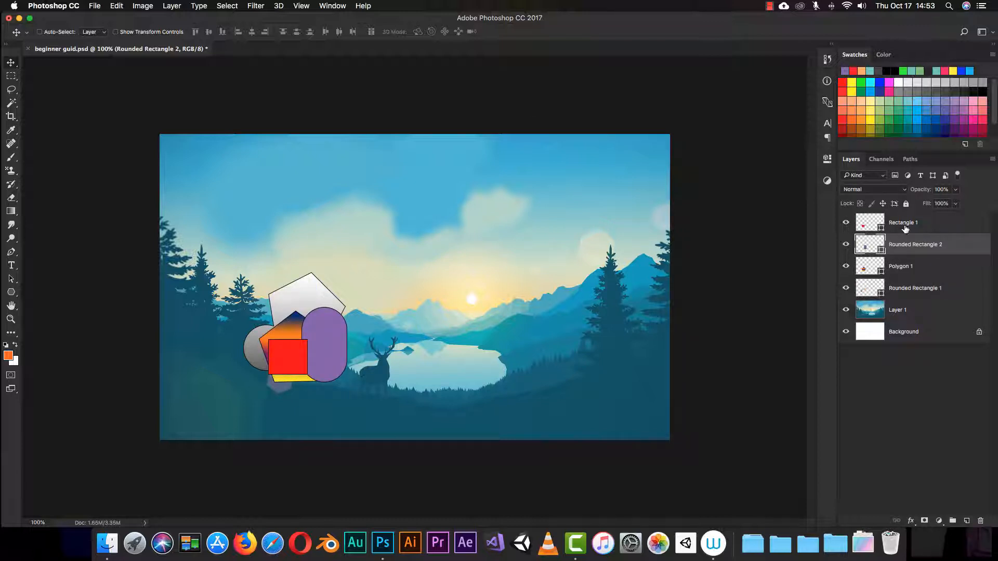
Deselect every layer, create a blank layer at the top of the stack, and delete it
click(909, 230)
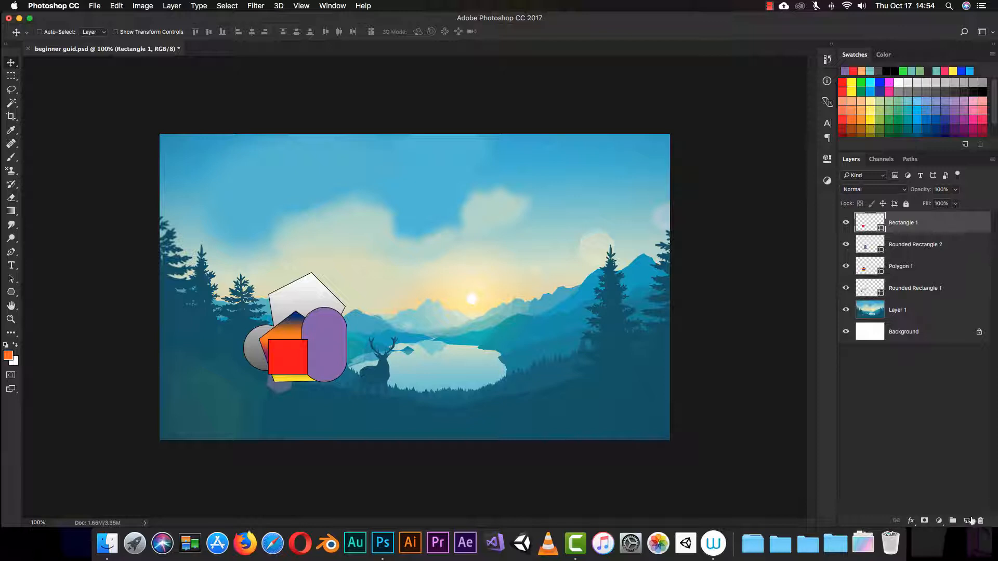
key(alt+super+a)
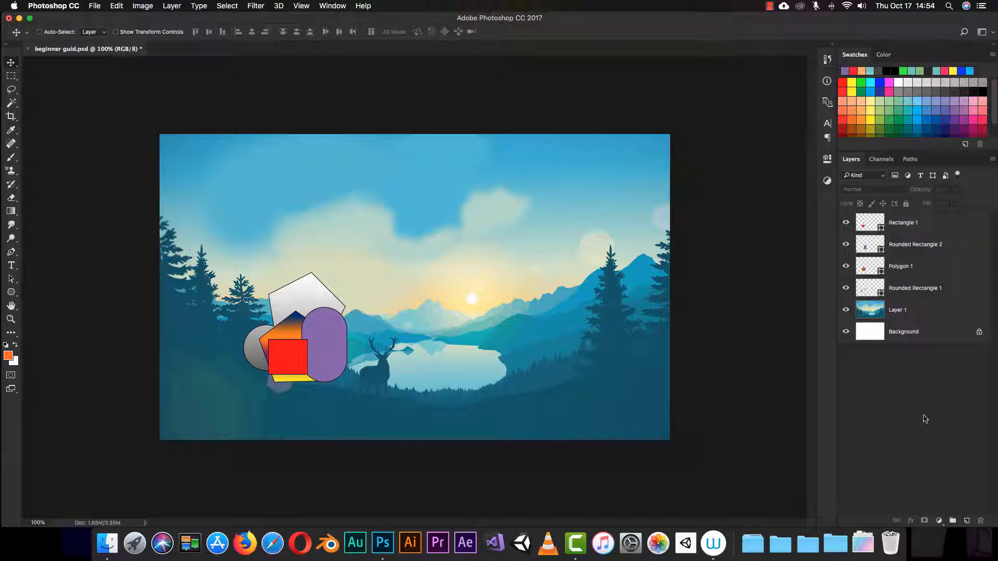
click(968, 520)
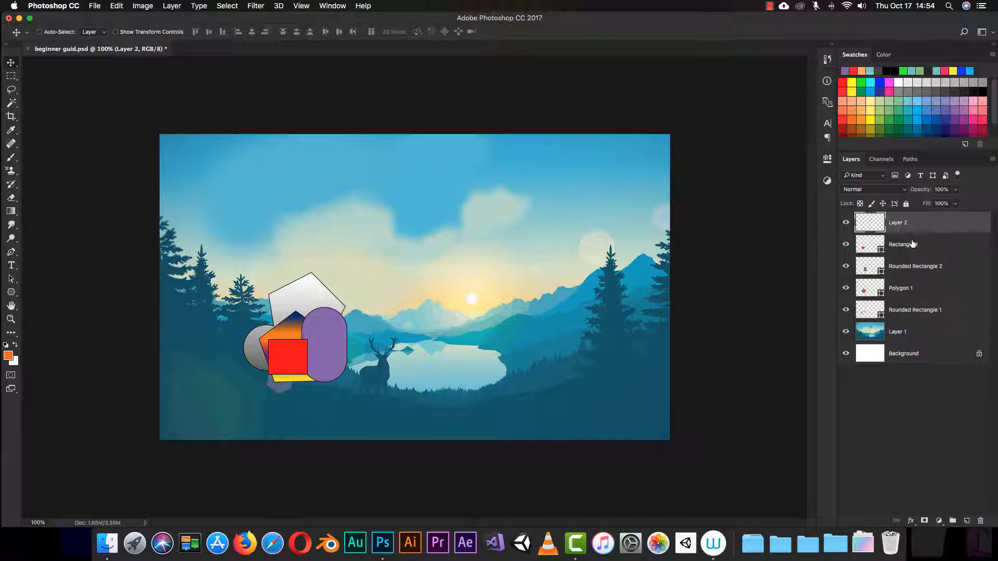
key(BackSpace)
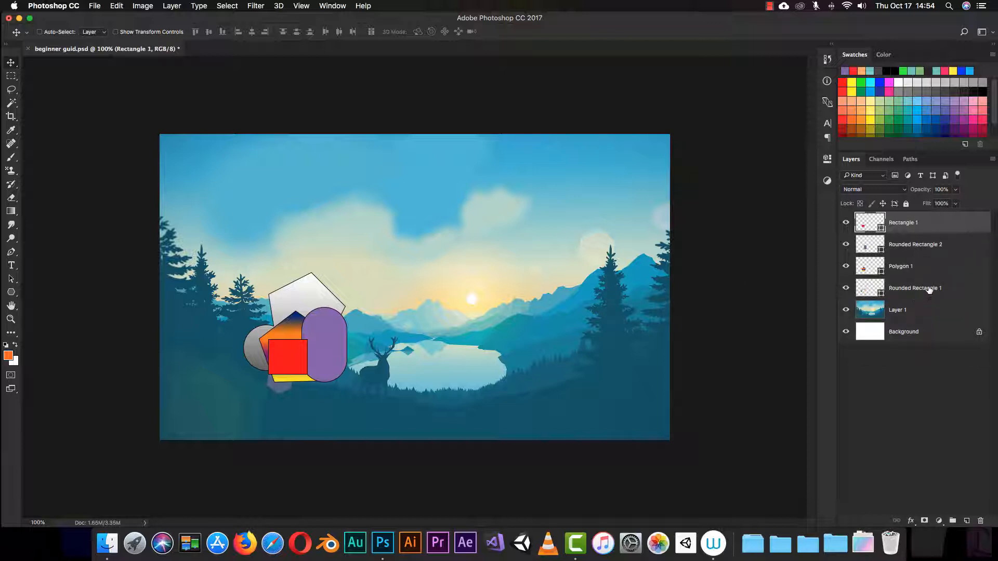
Create a blank layer directly above the Rounded Rectangle 1 layer, and delete it
click(930, 290)
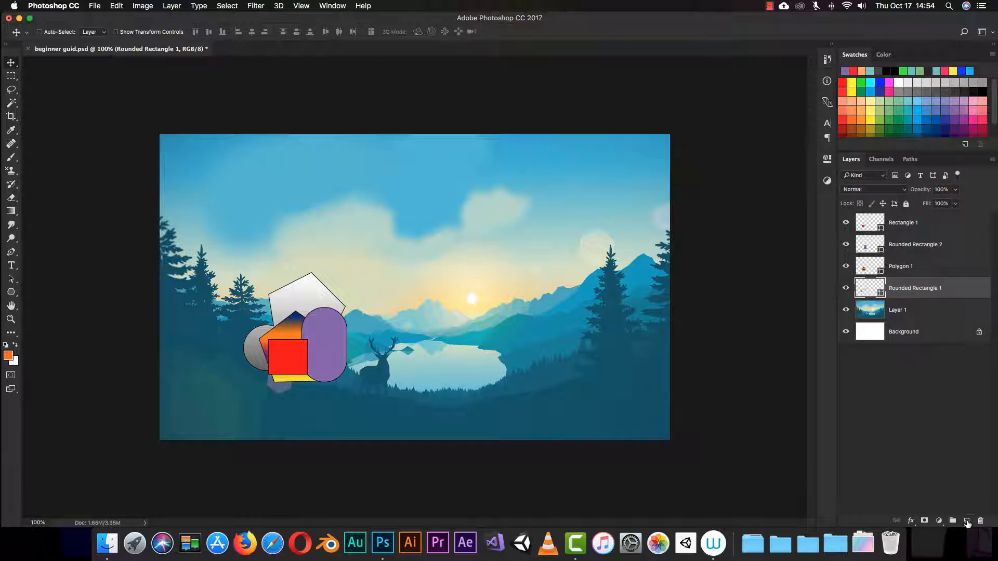
click(967, 521)
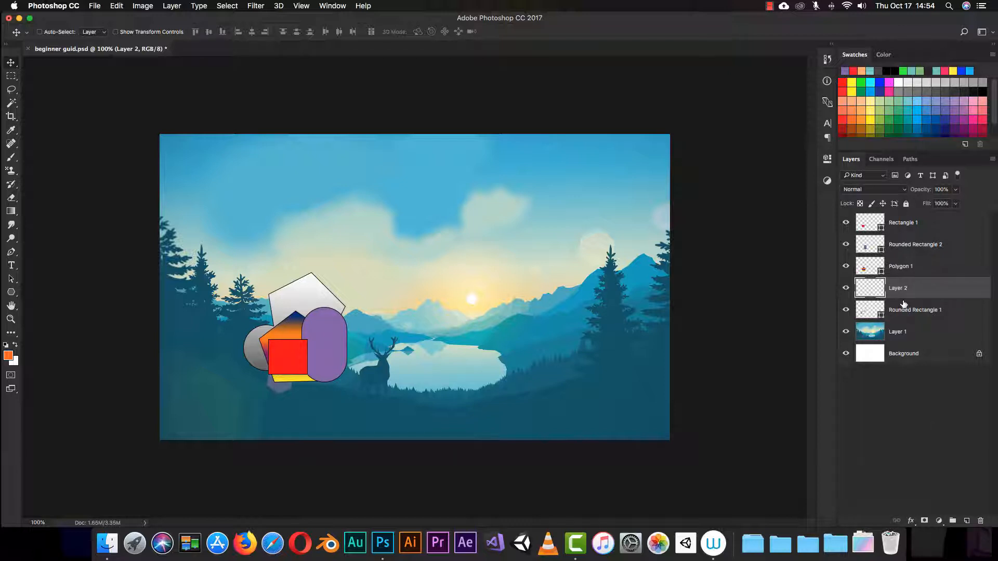
key(Delete)
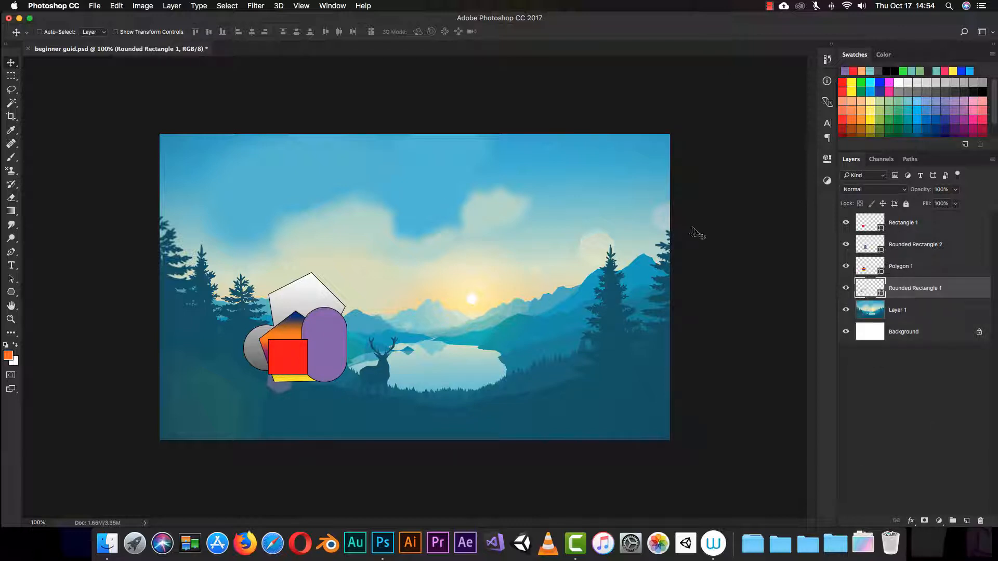
With no layer selected, create a blank layer above Rectangle 1 again and remove it
key(super+alt+a)
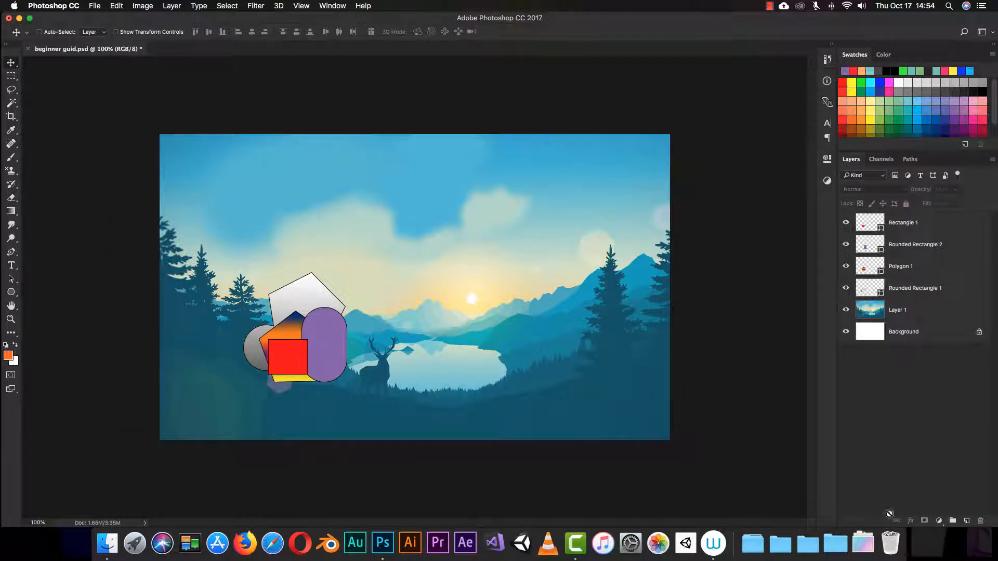
click(967, 520)
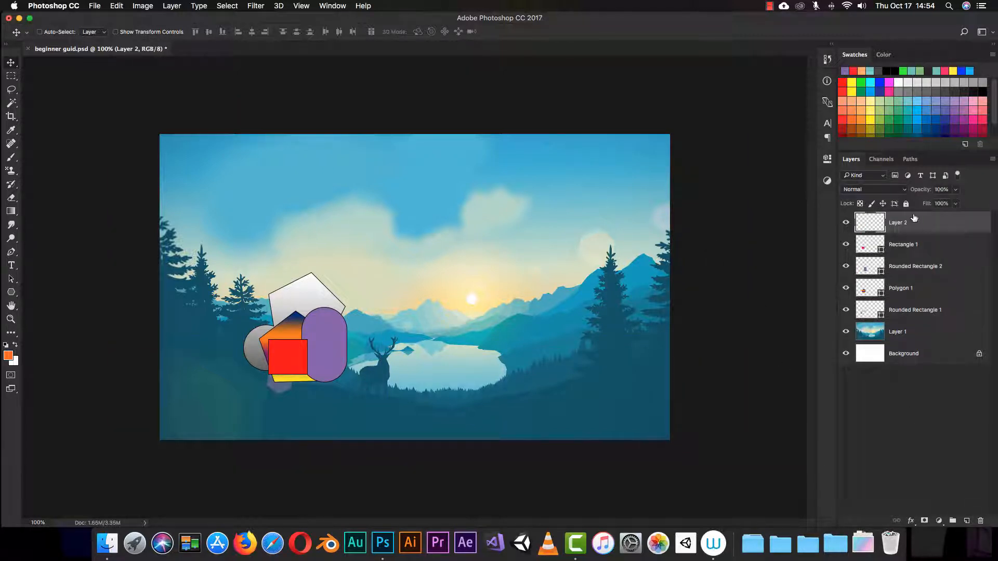
key(BackSpace)
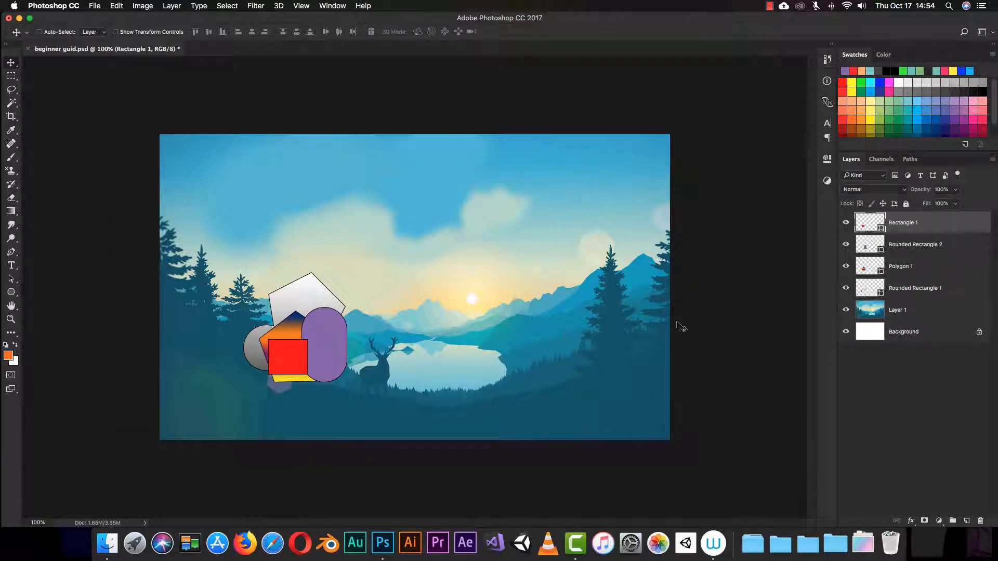
Select Rounded Rectangle 1, Layer 1 and Rectangle 1 in turn, clear the selection, and create and delete one more blank layer
click(914, 289)
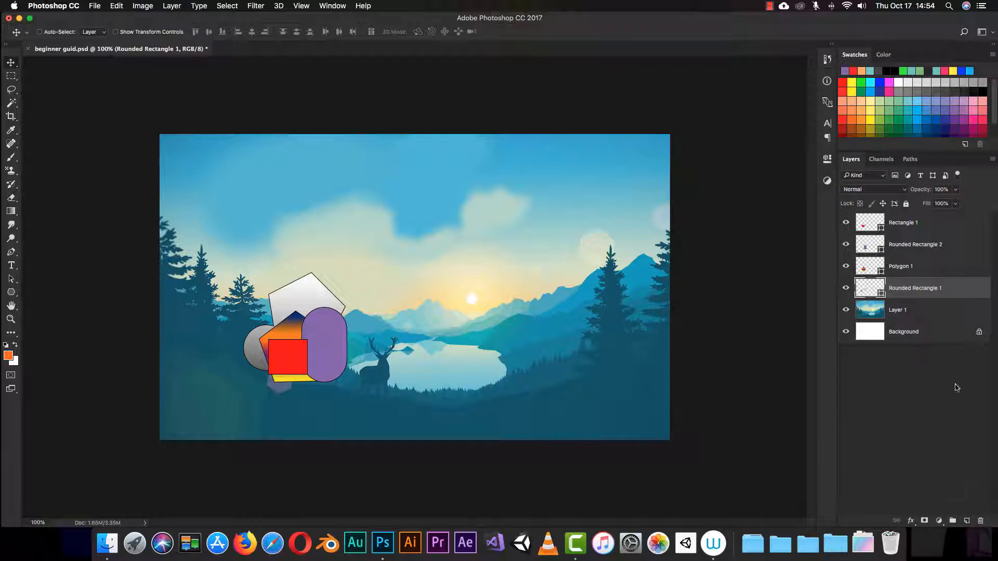
click(906, 315)
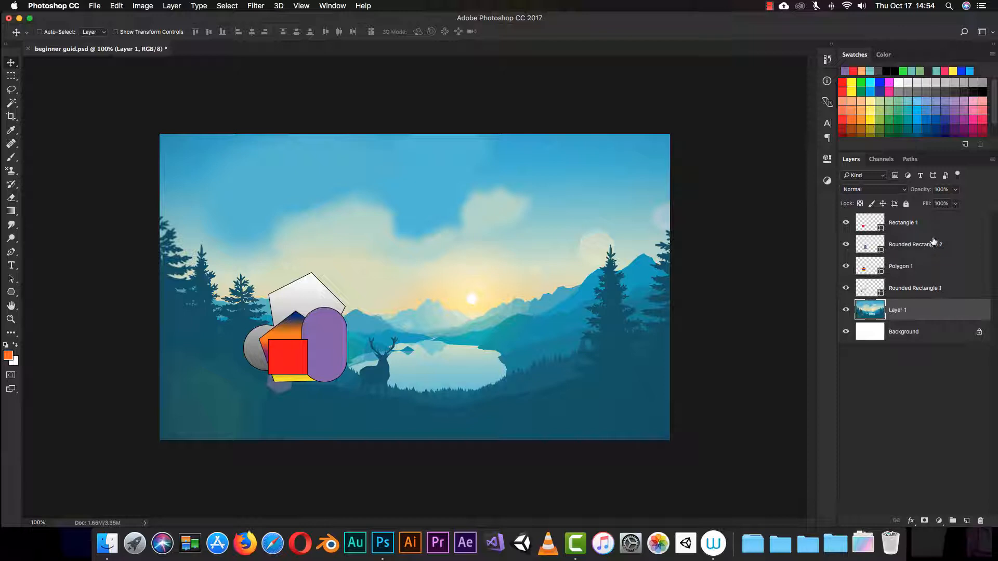
click(904, 222)
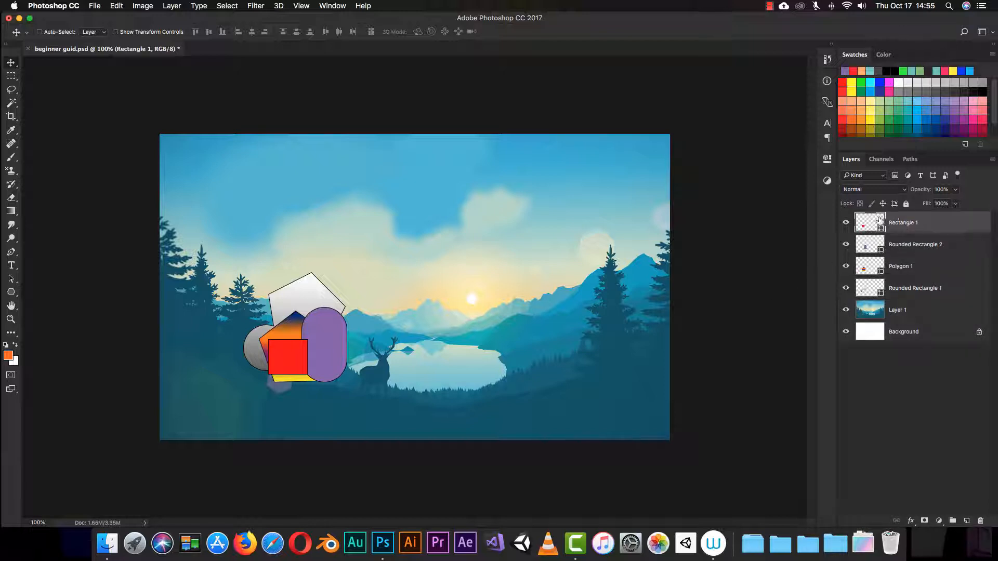
super+click(769, 281)
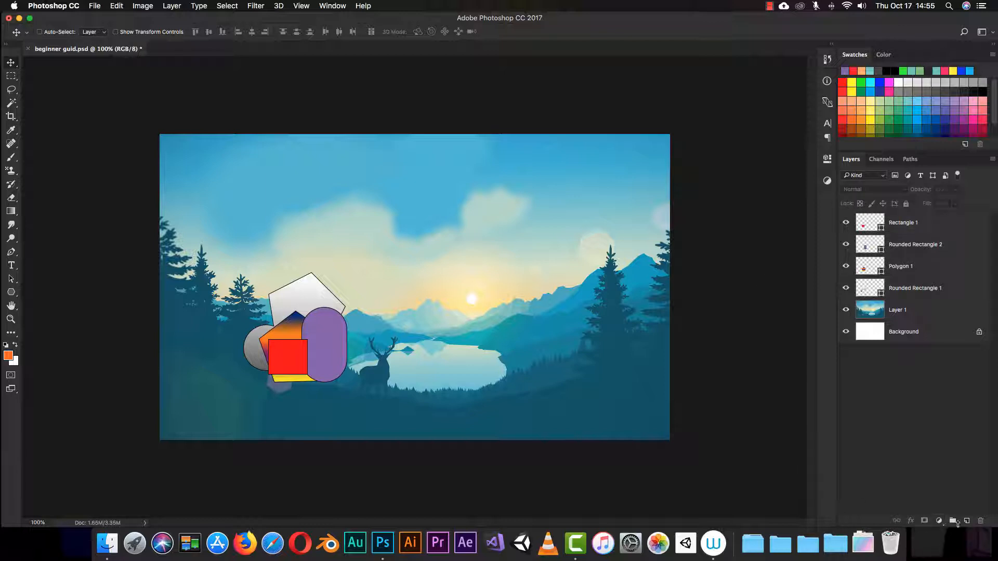
click(967, 521)
key(BackSpace)
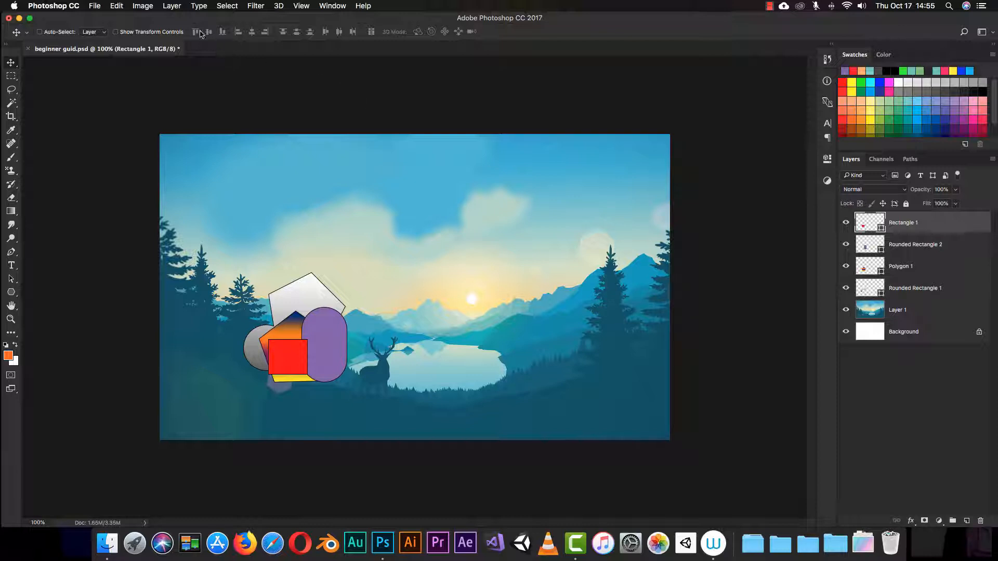
Look through the available commands for creating new layers, including the shortcut for a new layer
click(176, 10)
mouse_move(197, 19)
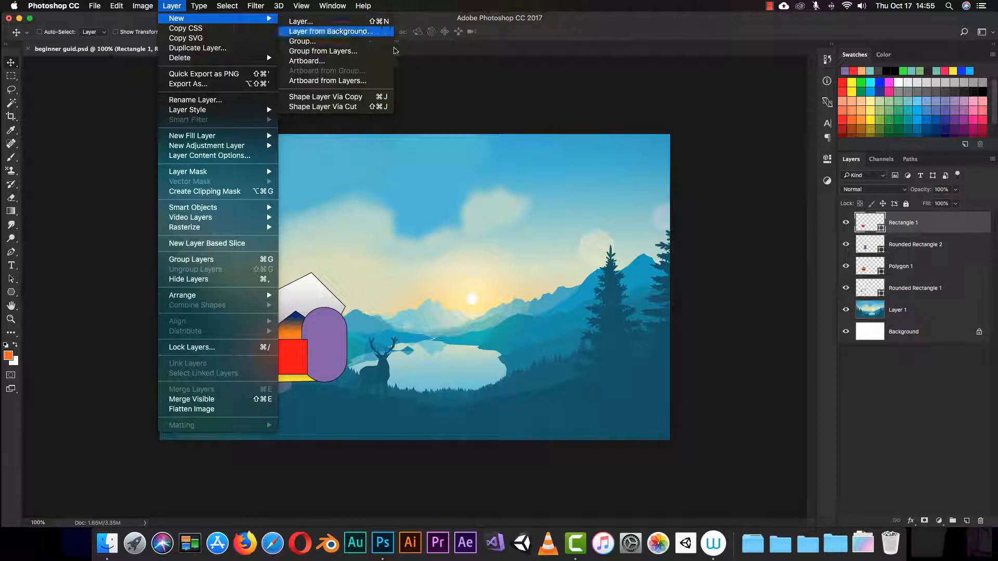
click(526, 145)
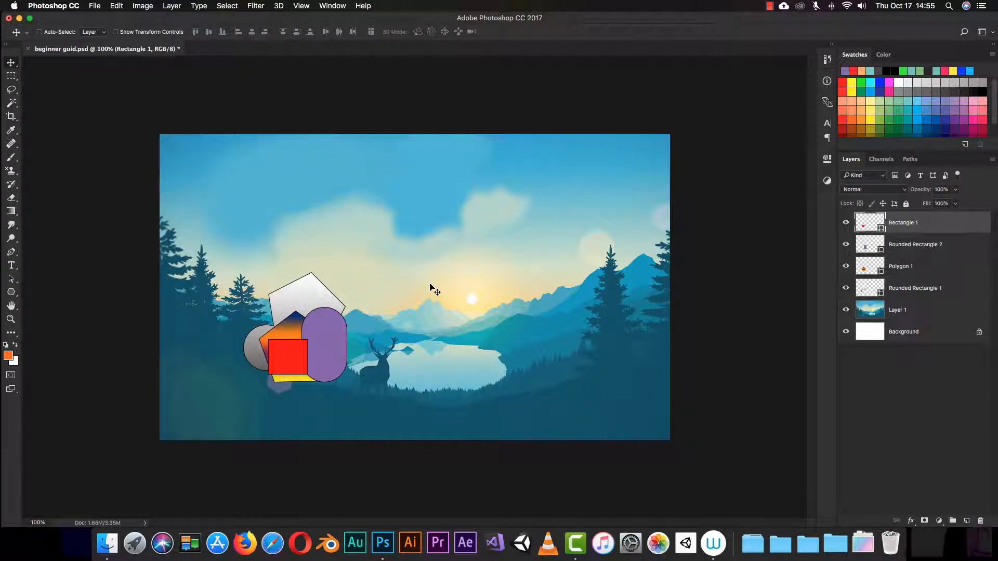
Create Layer 2 above Rectangle 1 through the New Layer dialog, viewing the color and mode choices but keeping None and Normal, and delete it
key(shift+super+n)
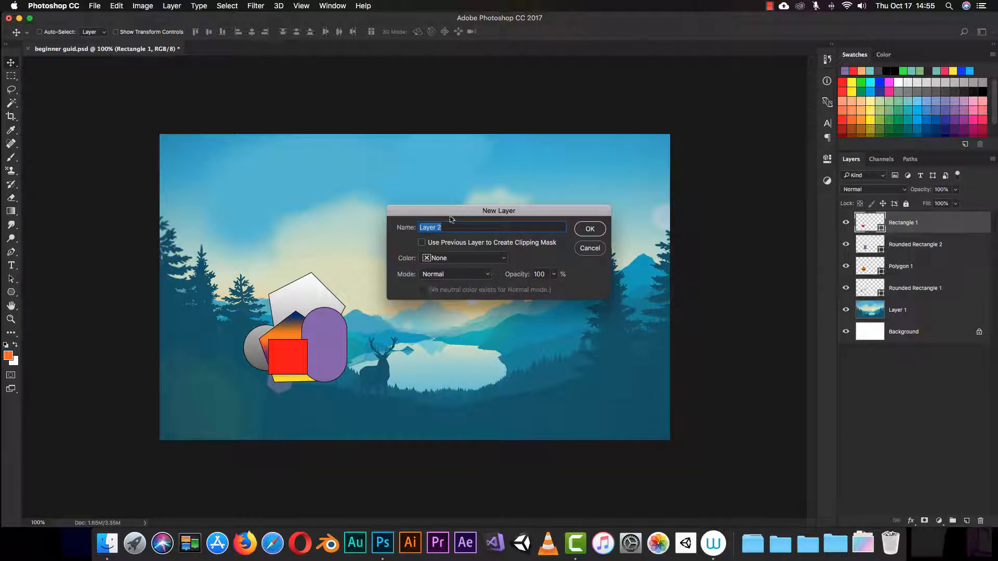
drag(458, 210, 450, 202)
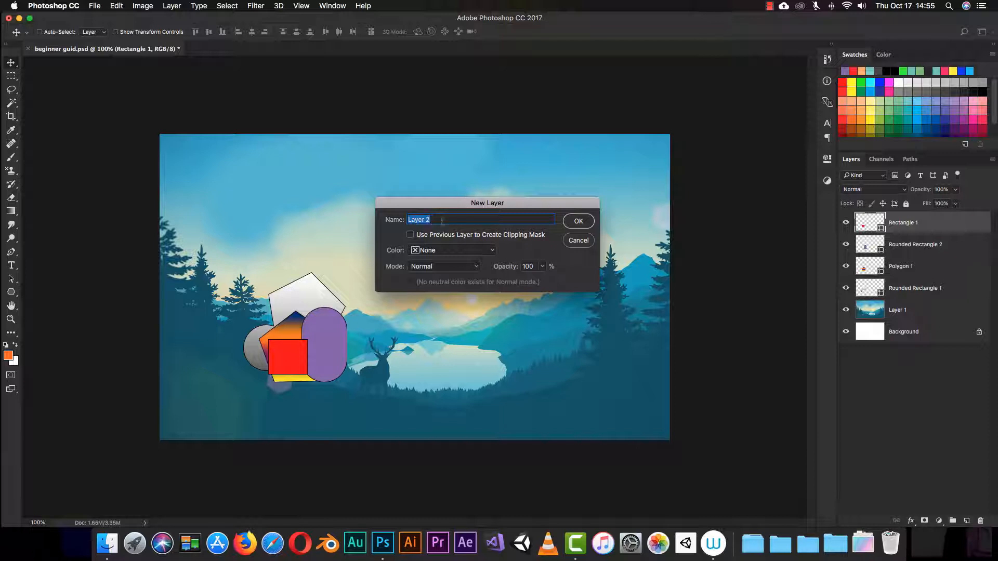
mouse_move(459, 208)
mouse_down()
mouse_move(482, 220)
mouse_move(443, 194)
mouse_move(475, 192)
mouse_move(446, 208)
mouse_up()
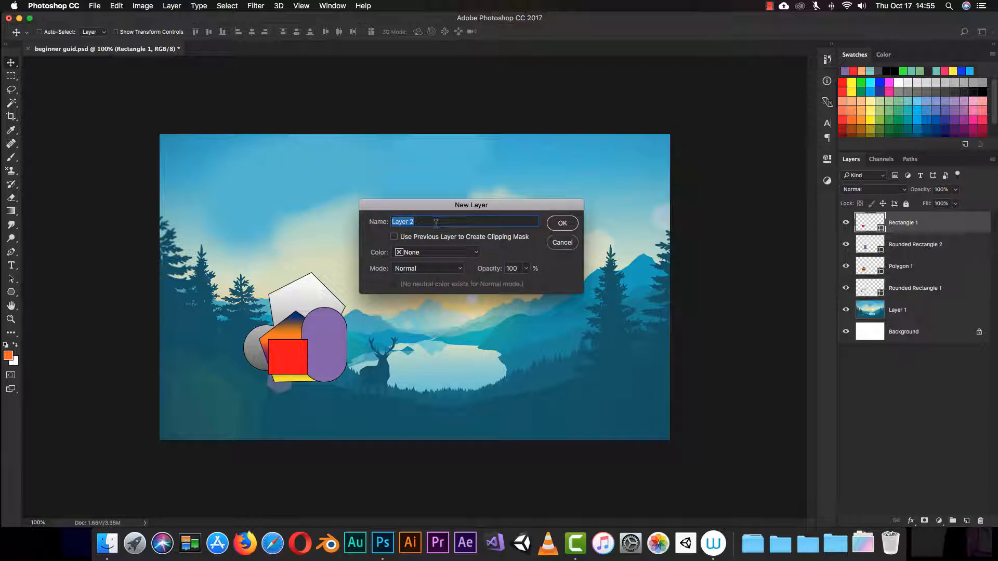
click(476, 253)
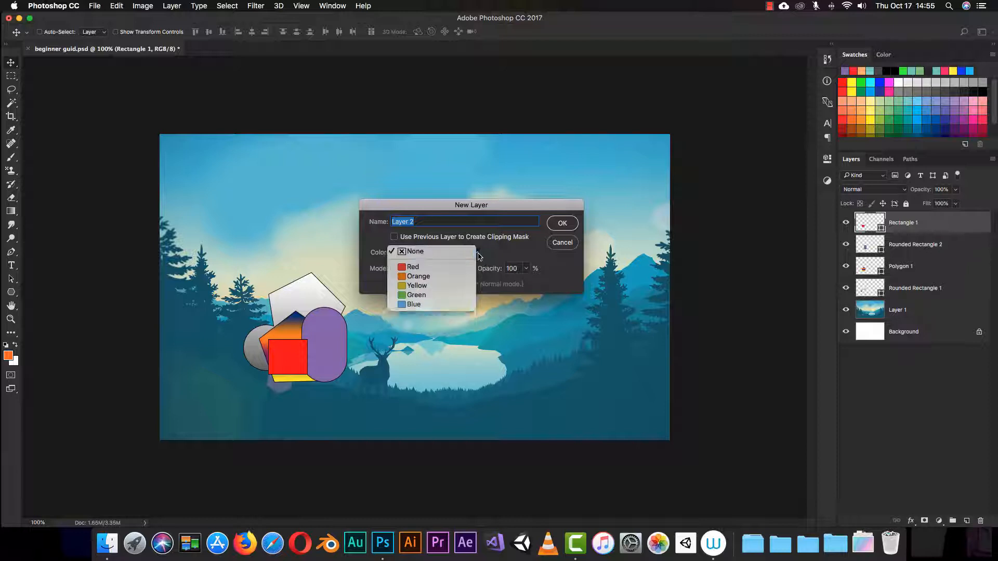
click(479, 257)
click(461, 271)
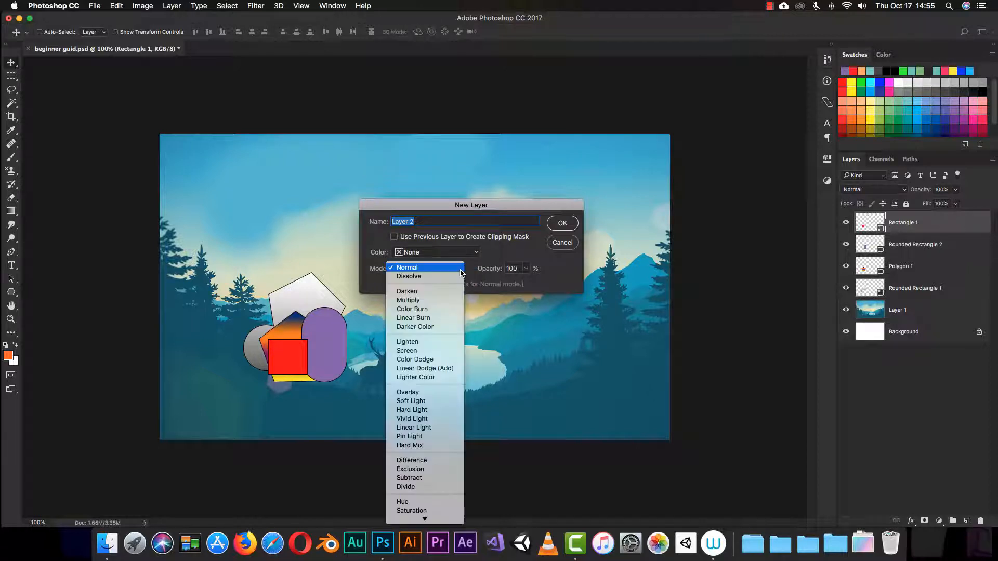
click(464, 275)
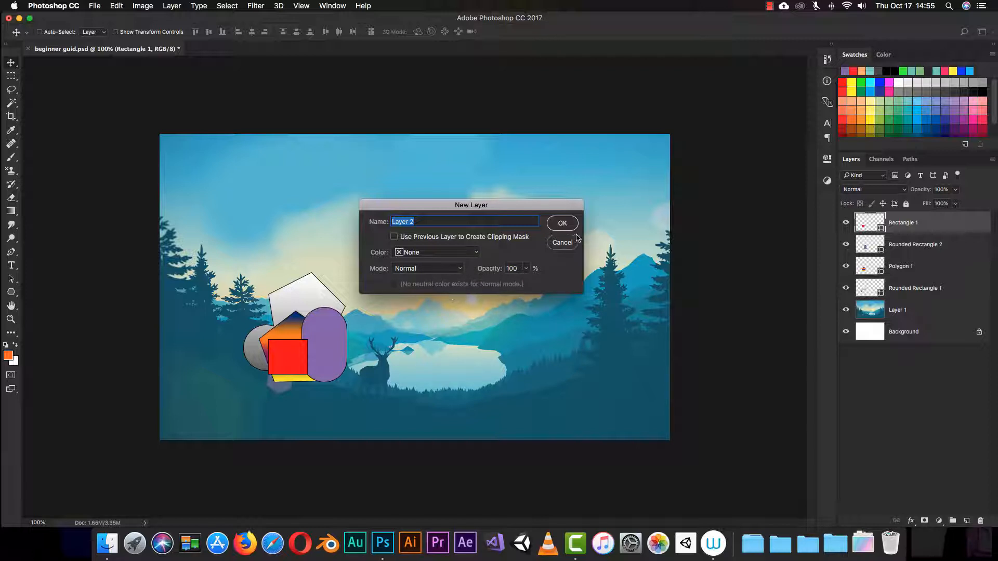
click(566, 223)
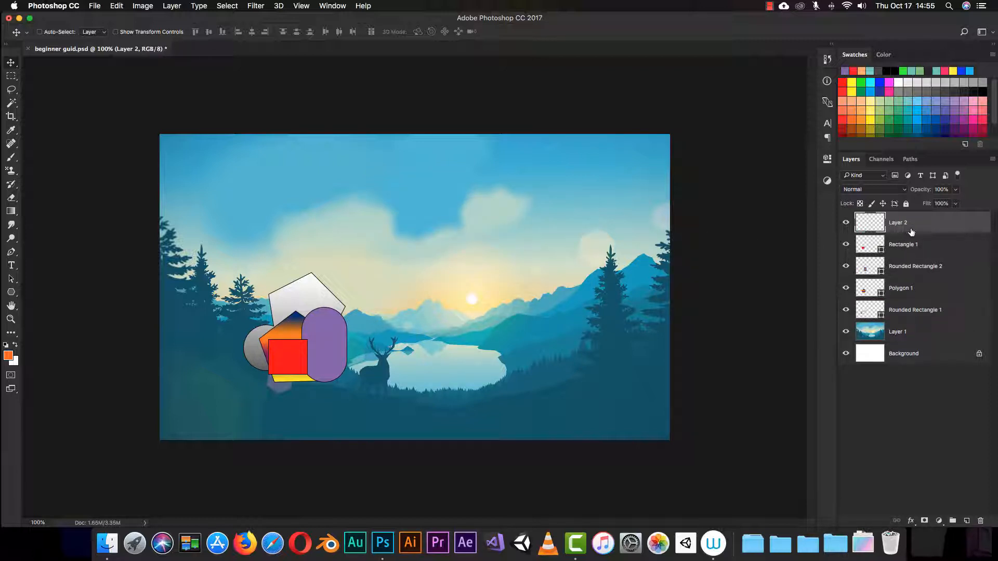
key(Delete)
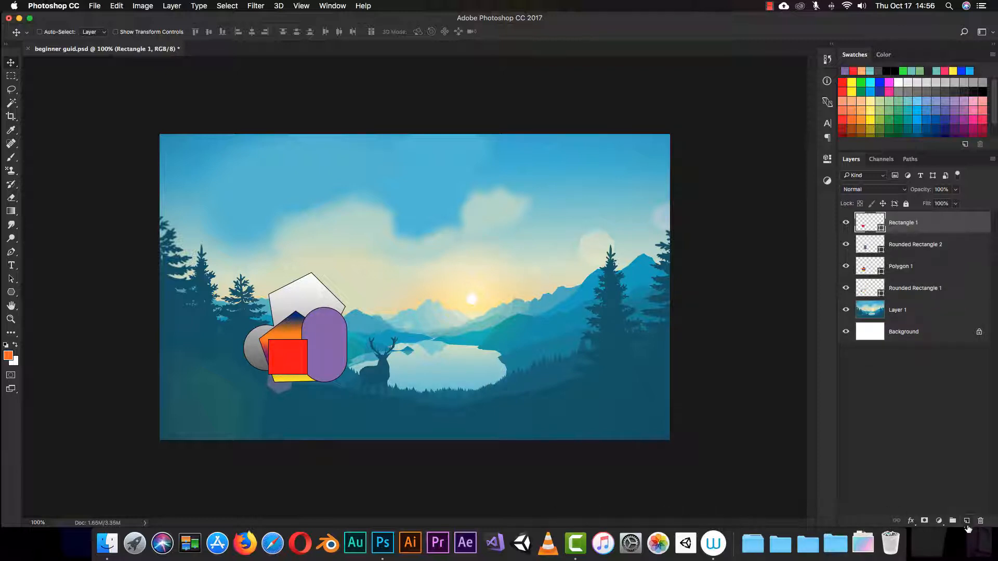
View the New Layer options with Rectangle 1 selected and again with no layer selected, cancelling the dialog each time
alt+click(968, 521)
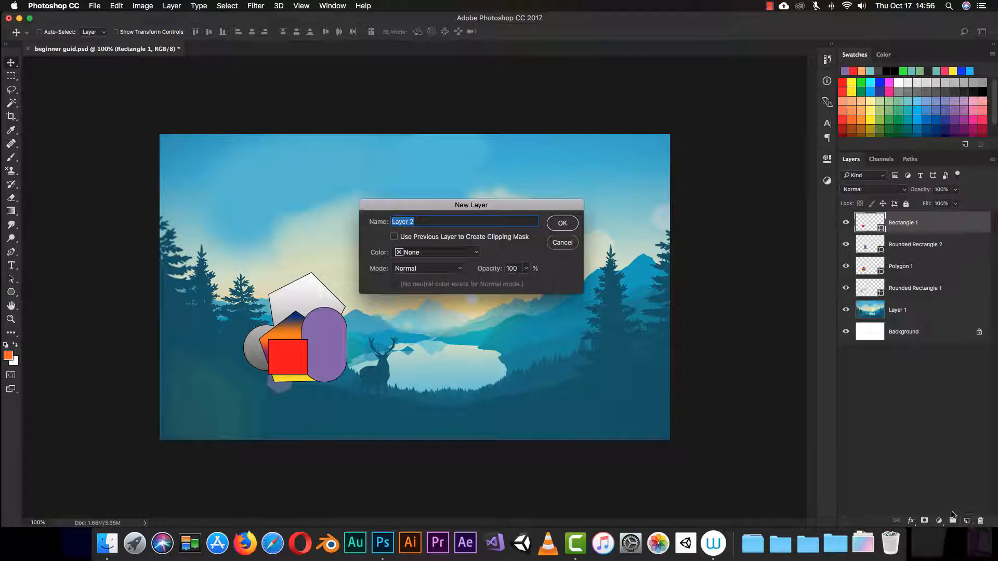
click(566, 246)
click(928, 471)
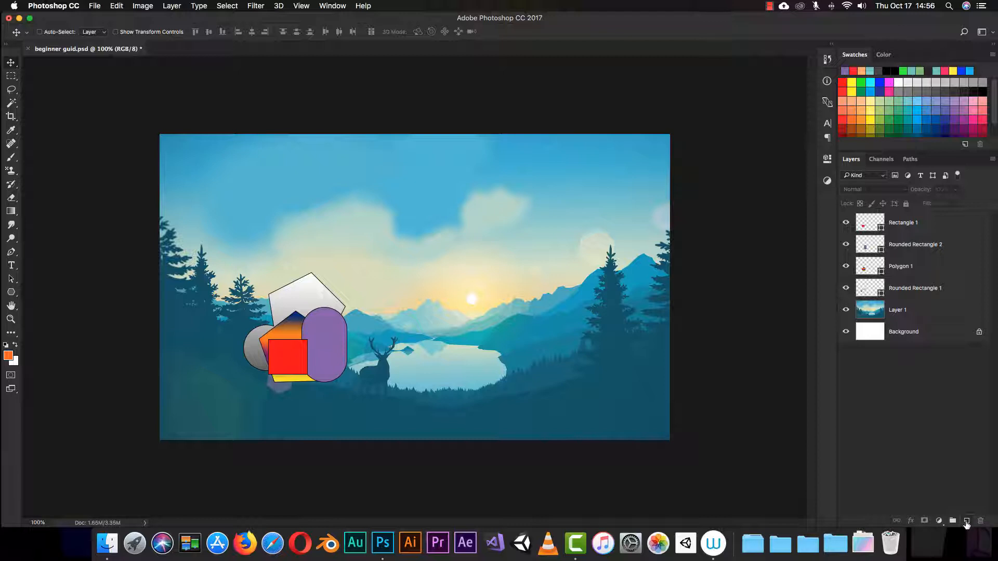
alt+click(967, 523)
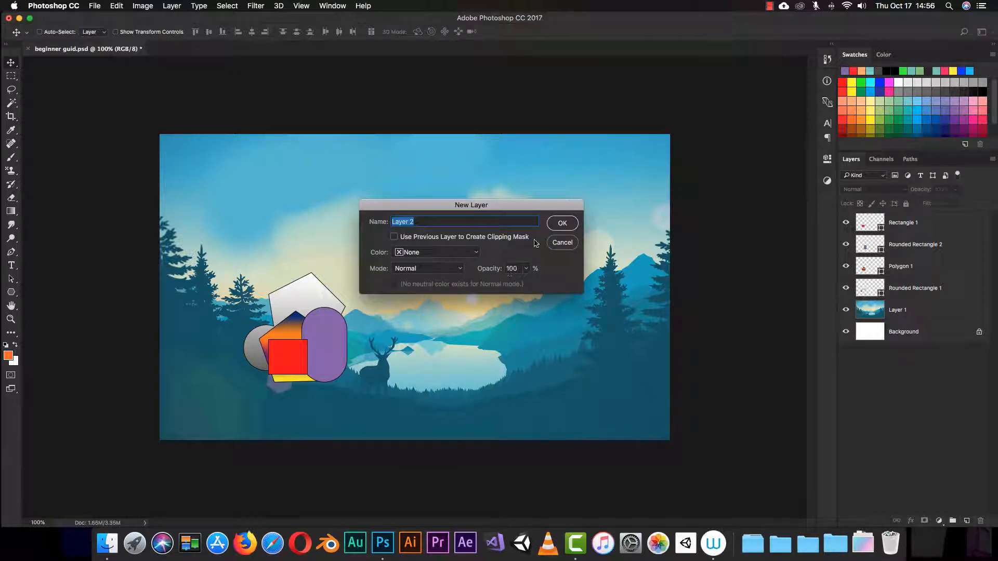
click(563, 244)
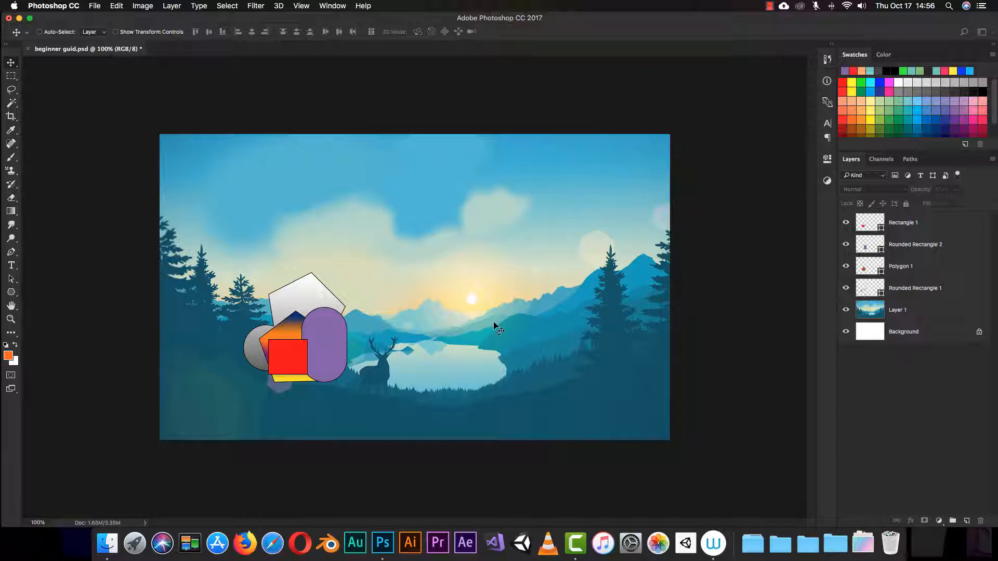